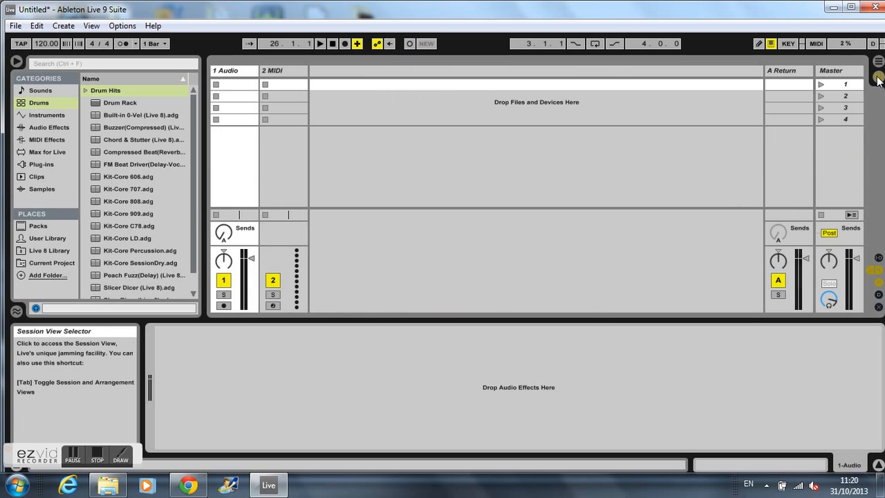
Switch the Live Set from the Session View to the Arrangement View.
{"action": "left_click", "coordinate": [877, 77]}
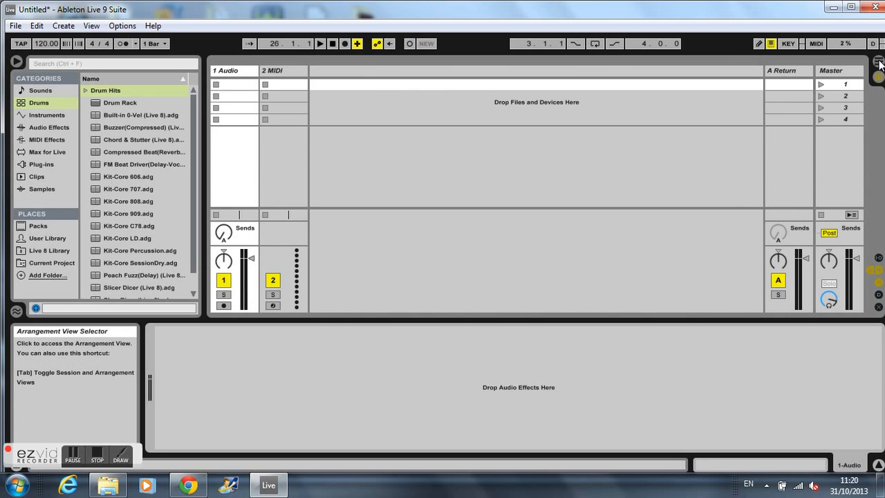
{"action": "left_click", "coordinate": [878, 62]}
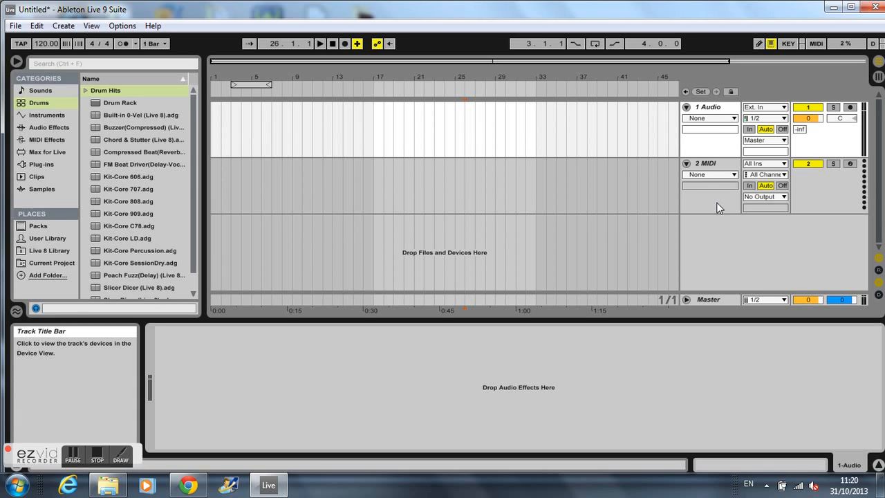
Find the Kit-Core 909 kit among the drum presets and load it onto the 2 MIDI track.
{"action": "left_click", "coordinate": [42, 116]}
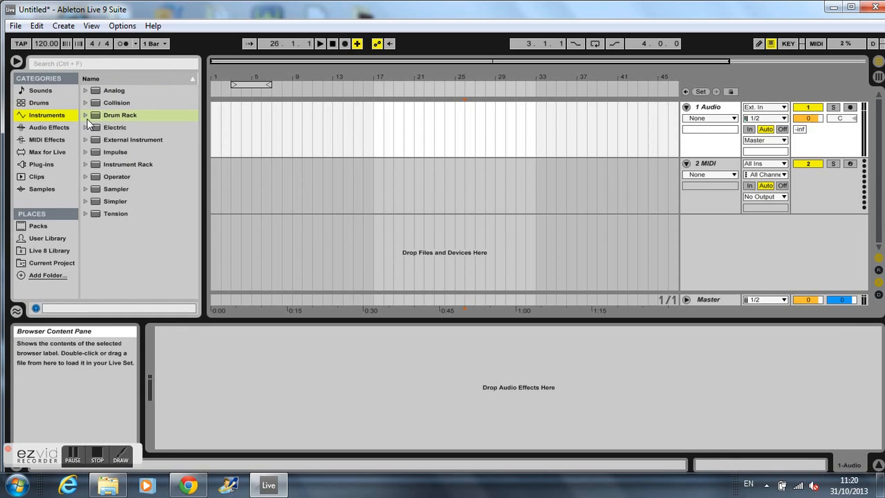
{"action": "left_click", "coordinate": [84, 151]}
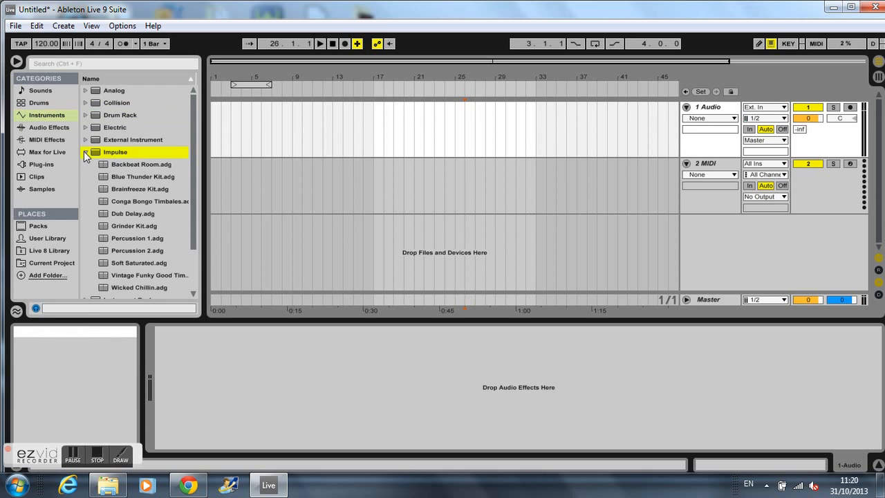
{"action": "left_click", "coordinate": [38, 104]}
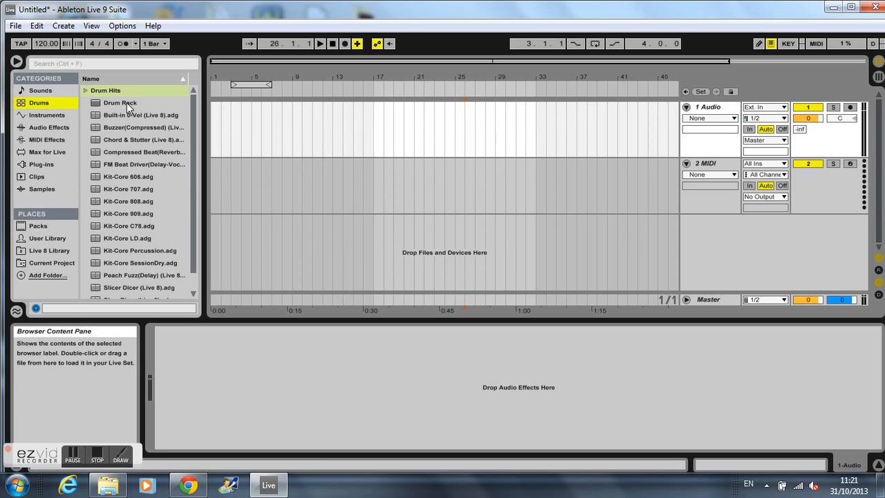
{"action": "left_click", "coordinate": [137, 211]}
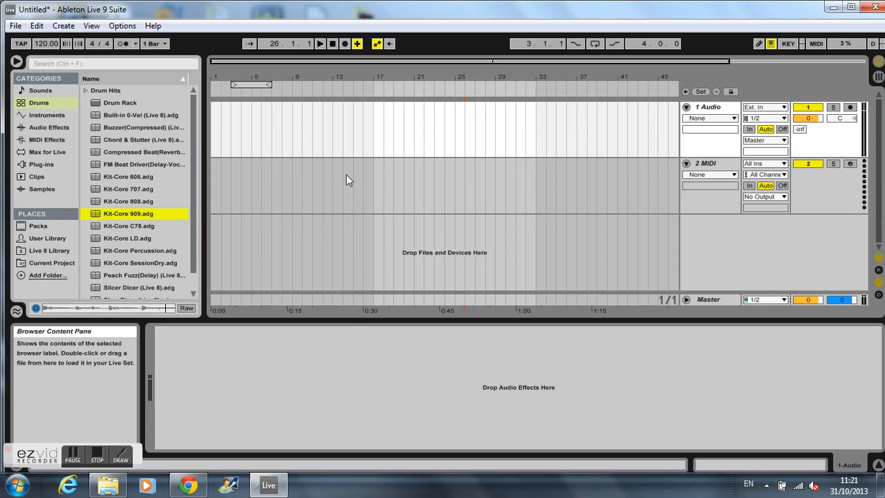
{"action": "left_click_drag", "start_coordinate": [516, 190], "coordinate": [562, 180]}
{"action": "left_click_drag", "start_coordinate": [686, 185], "coordinate": [714, 190]}
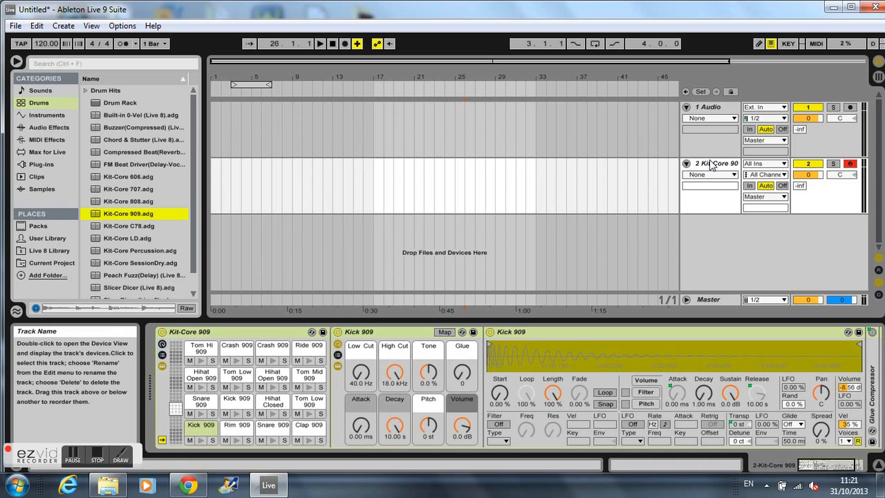
Rename the Kit-Core 909 track as Drums.
{"action": "right_click", "coordinate": [712, 168]}
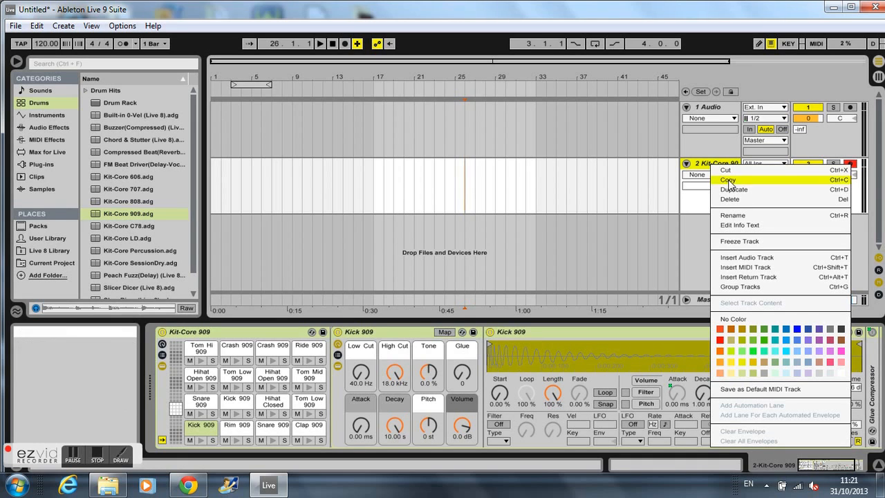
{"action": "left_click", "coordinate": [736, 215]}
{"action": "type", "text": "Dru"}
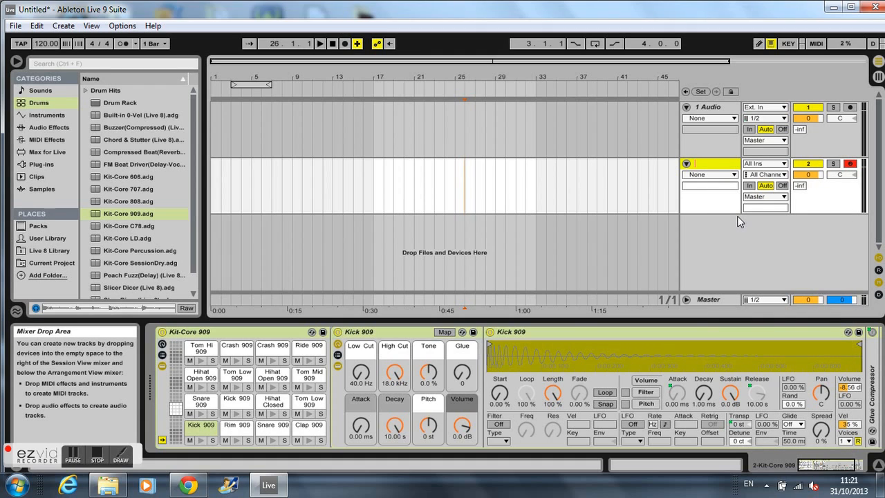
{"action": "type", "text": "ms"}
{"action": "key", "text": "Return"}
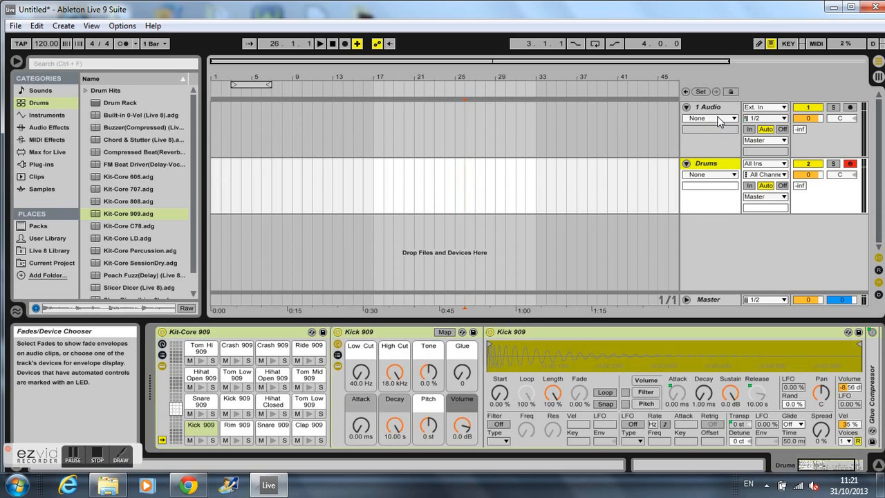
Check the computer MIDI keyboard and the drum rack's pad overview, and try out the kit's kick and clap sounds.
{"action": "left_click", "coordinate": [770, 44]}
{"action": "left_click", "coordinate": [770, 44]}
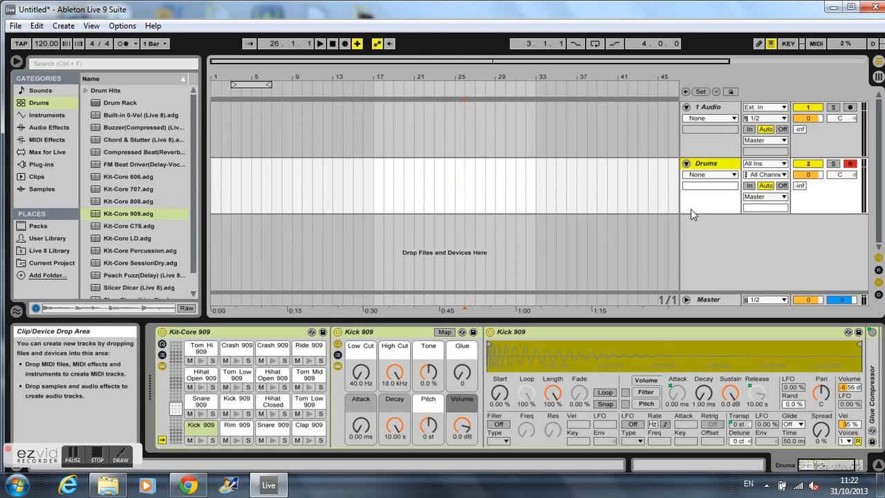
{"action": "left_click", "coordinate": [178, 406]}
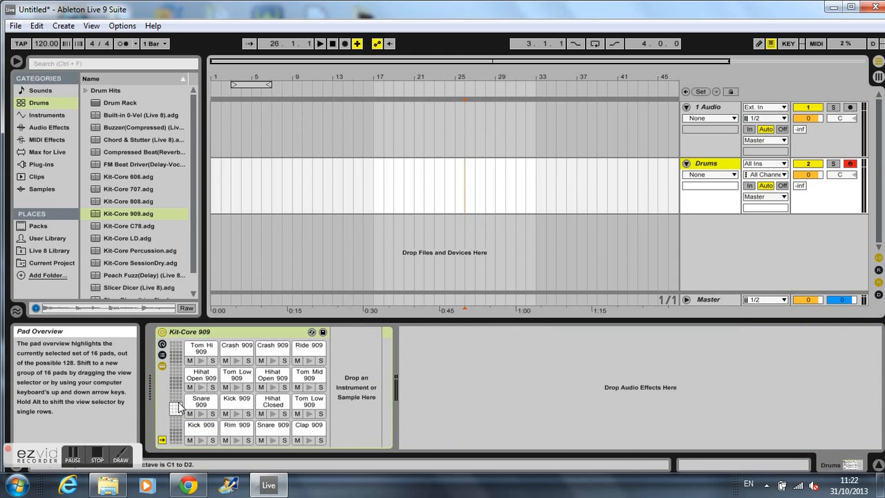
{"action": "left_click", "coordinate": [178, 407]}
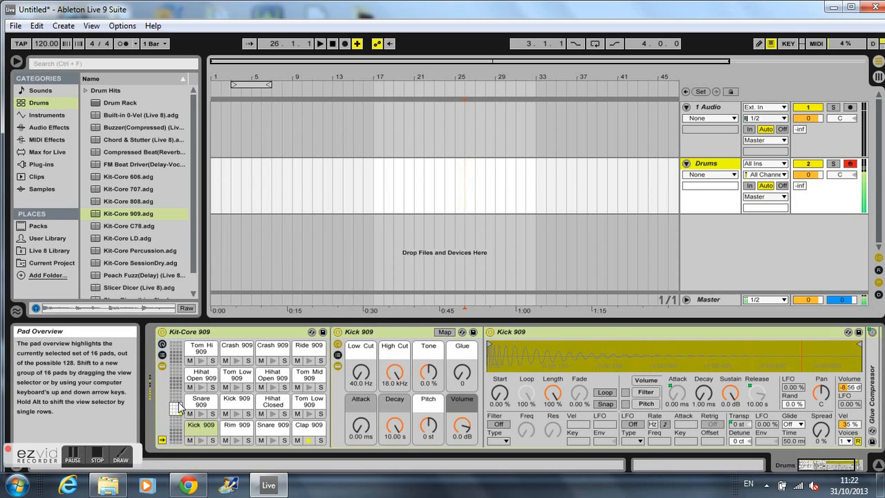
{"action": "key", "text": "e"}
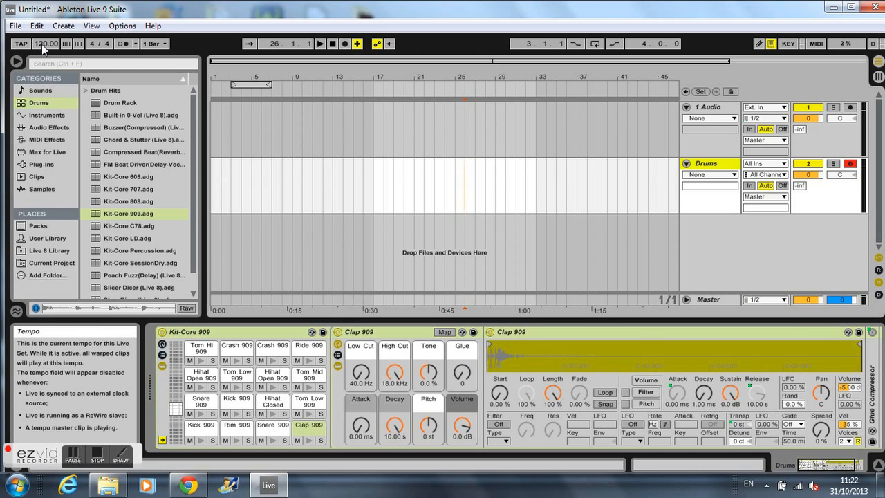
Turn on the metronome and play a short stretch of the arrangement to hear its click.
{"action": "left_click", "coordinate": [123, 44]}
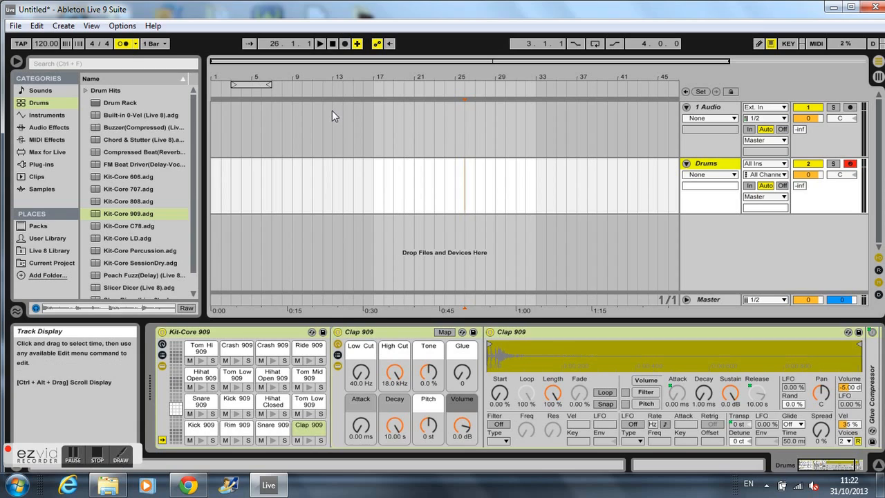
{"action": "key", "text": "space"}
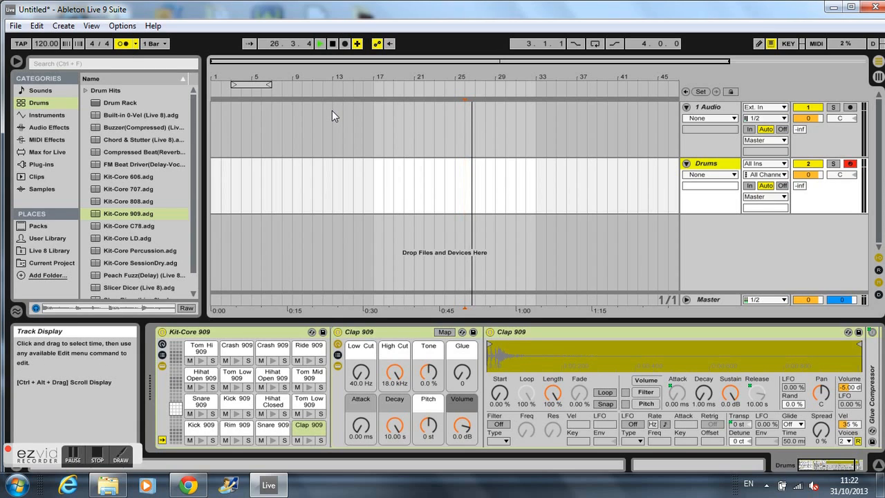
{"action": "key", "text": "space"}
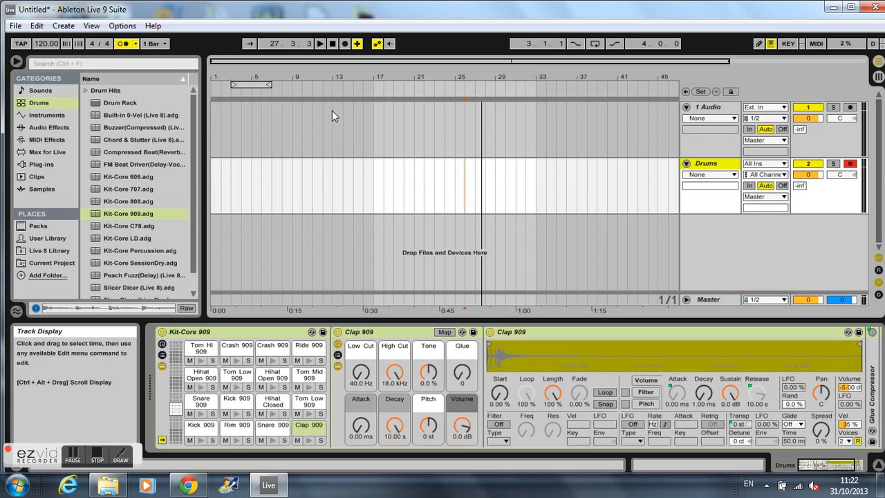
Set the tempo to 110 BPM, audition the metronome and return the playhead to the arrangement start.
{"action": "left_click", "coordinate": [44, 46]}
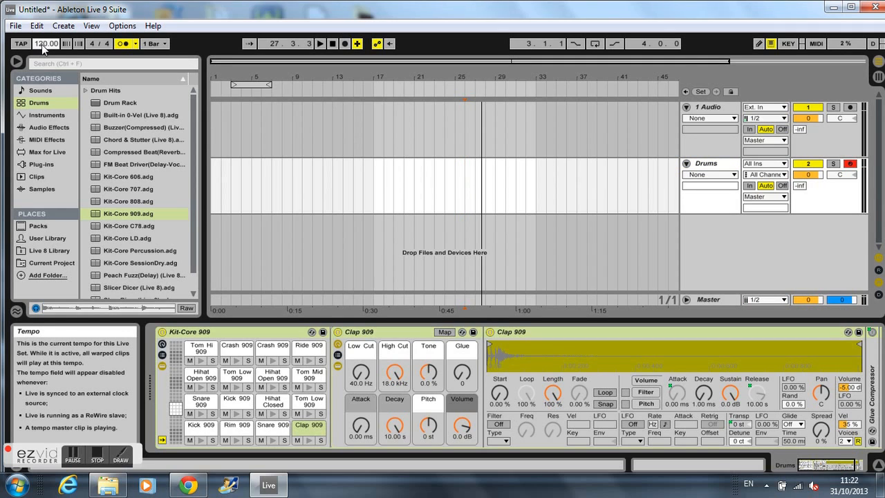
{"action": "type", "text": "110"}
{"action": "key", "text": "Return"}
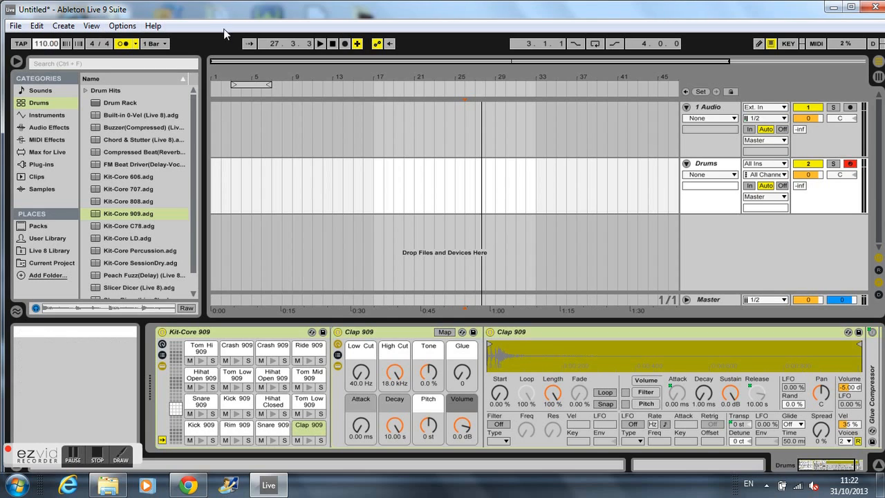
{"action": "left_click", "coordinate": [334, 44]}
{"action": "left_click", "coordinate": [320, 45]}
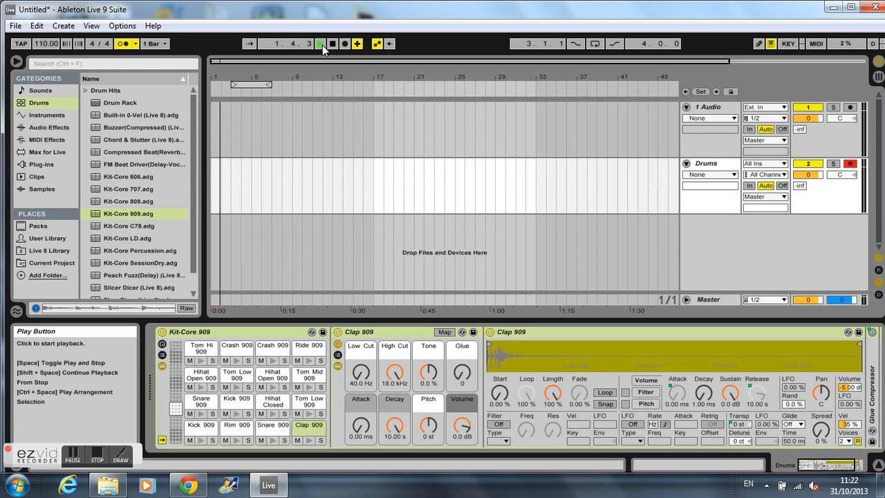
{"action": "key", "text": "space"}
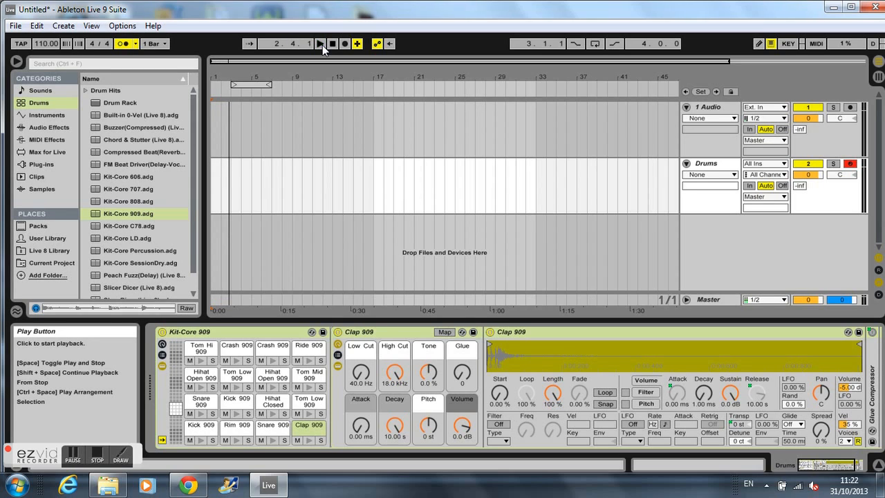
{"action": "left_click", "coordinate": [336, 44]}
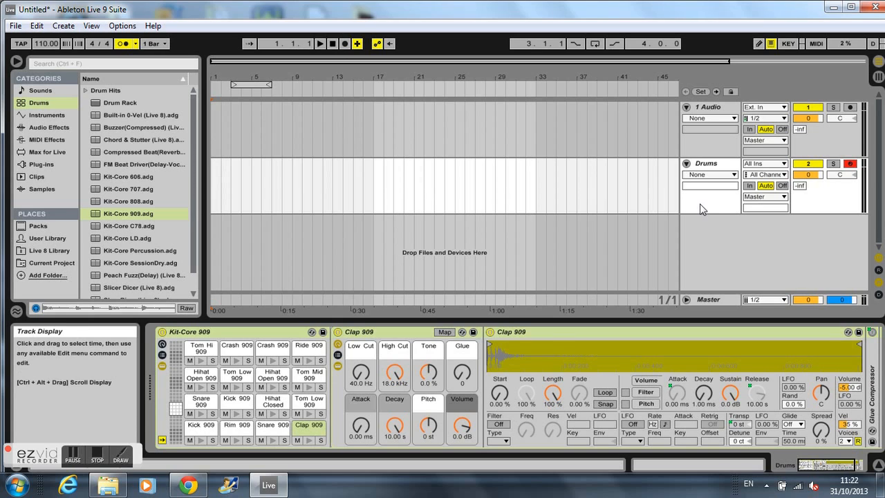
Disarm and re-arm the Drums track for recording, and test the kick and clap sounds.
{"action": "left_click", "coordinate": [849, 165]}
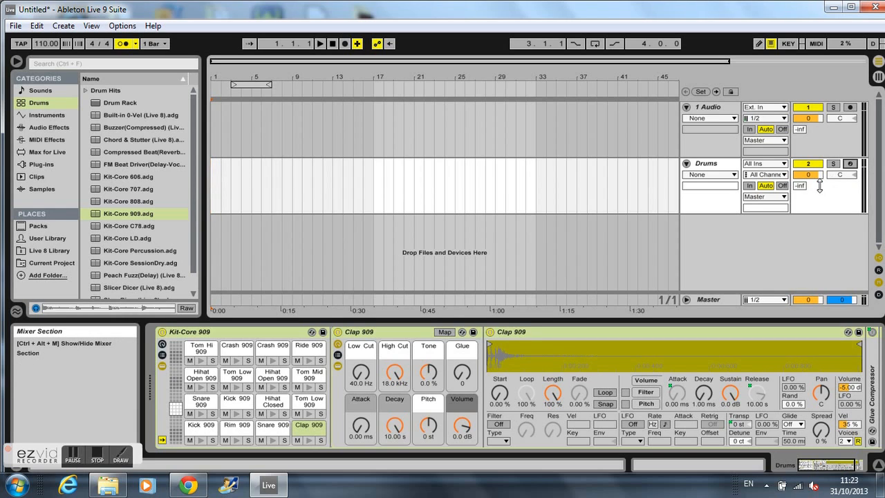
{"action": "left_click", "coordinate": [850, 164]}
{"action": "key", "text": "a"}
{"action": "key", "text": "e"}
{"action": "key", "text": "a"}
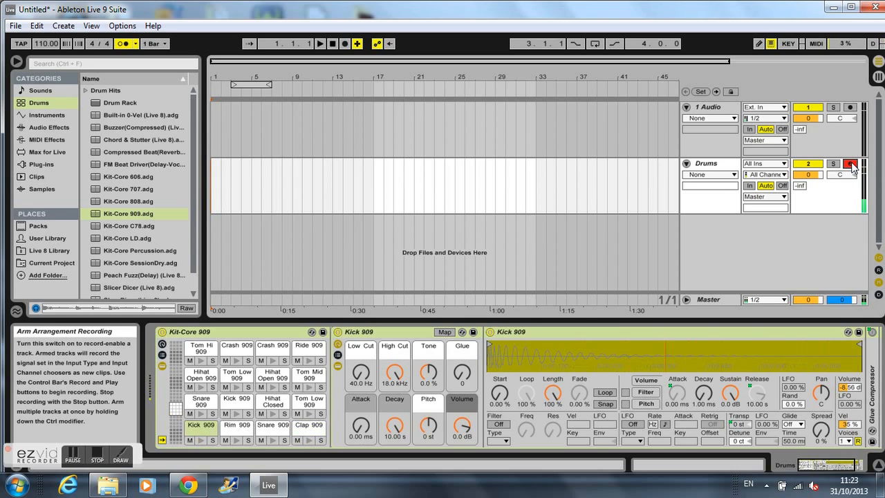
{"action": "key", "text": "a"}
Record a two-bar kick and clap pattern on the Drums track from bar 1 and play it back.
{"action": "left_click", "coordinate": [344, 44]}
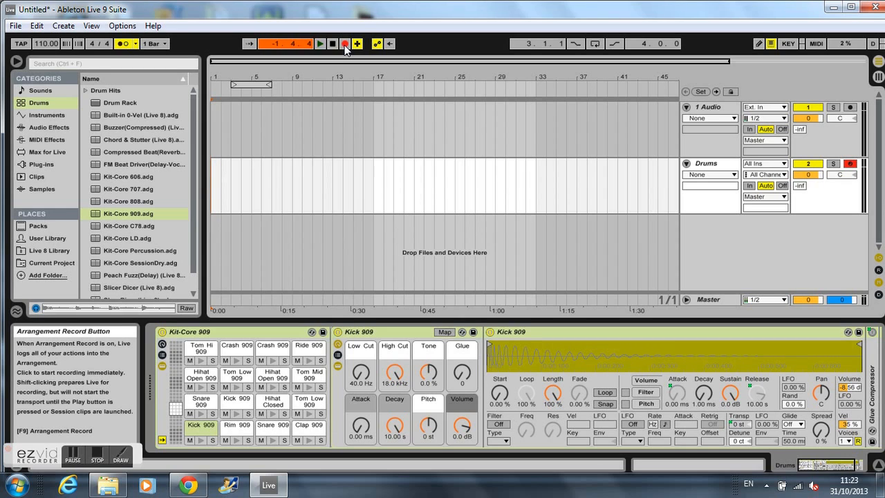
{"action": "key", "text": "e"}
{"action": "key", "text": "e"}
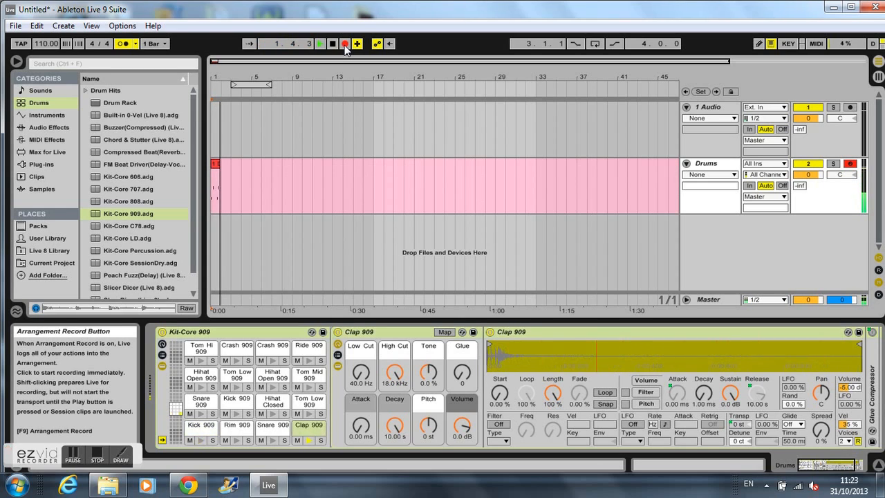
{"action": "key", "text": "e"}
{"action": "key", "text": "e"}
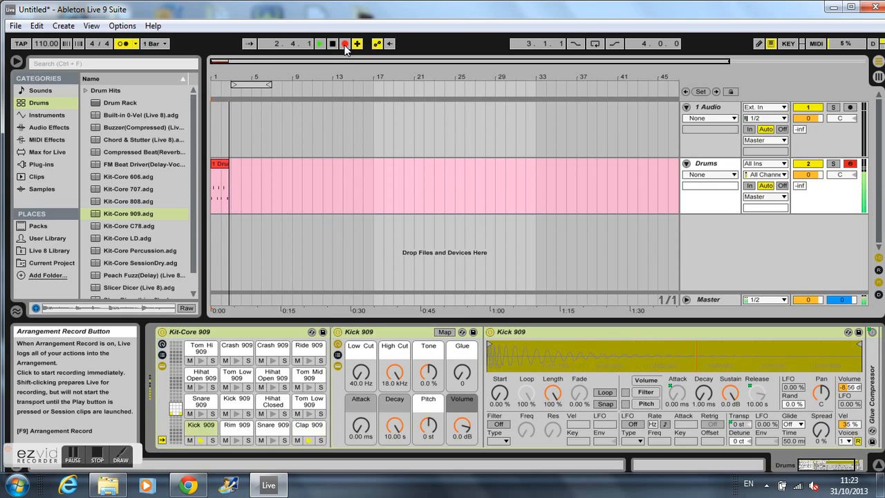
{"action": "key", "text": "space"}
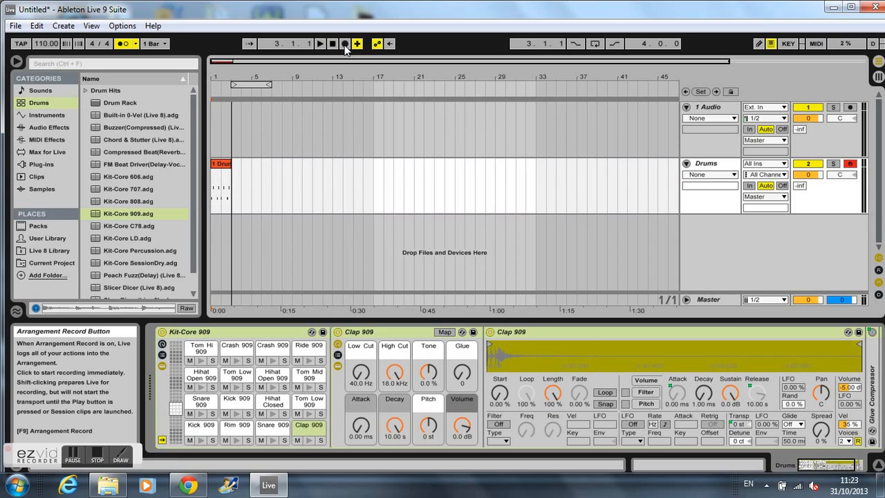
{"action": "key", "text": "space"}
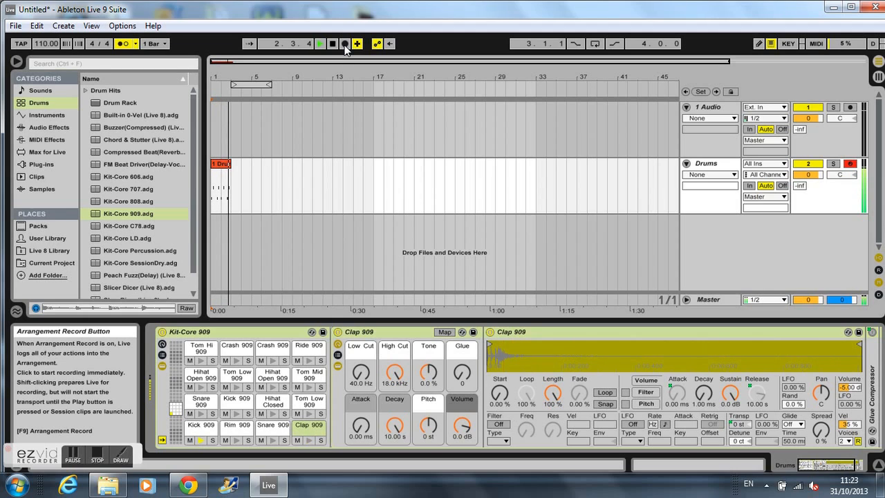
{"action": "key", "text": "space"}
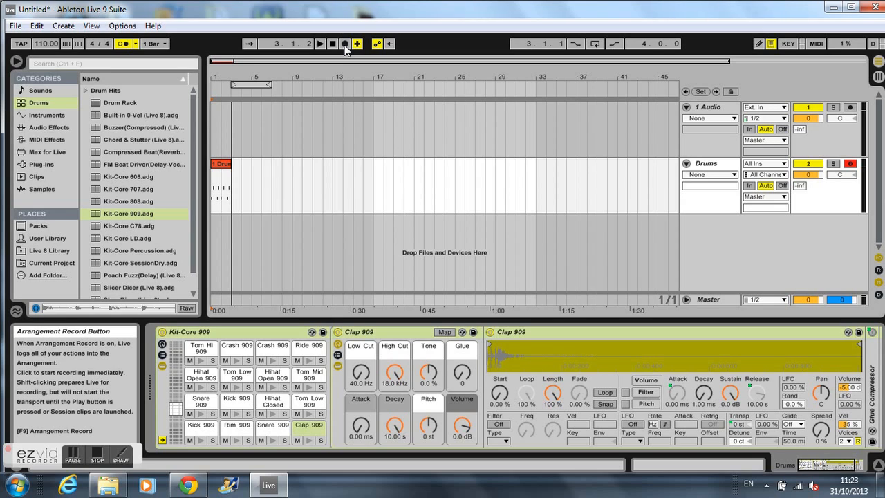
Open the recorded Drums clip in the MIDI note editor and enlarge the editor to show all the pad rows.
{"action": "left_click", "coordinate": [220, 164]}
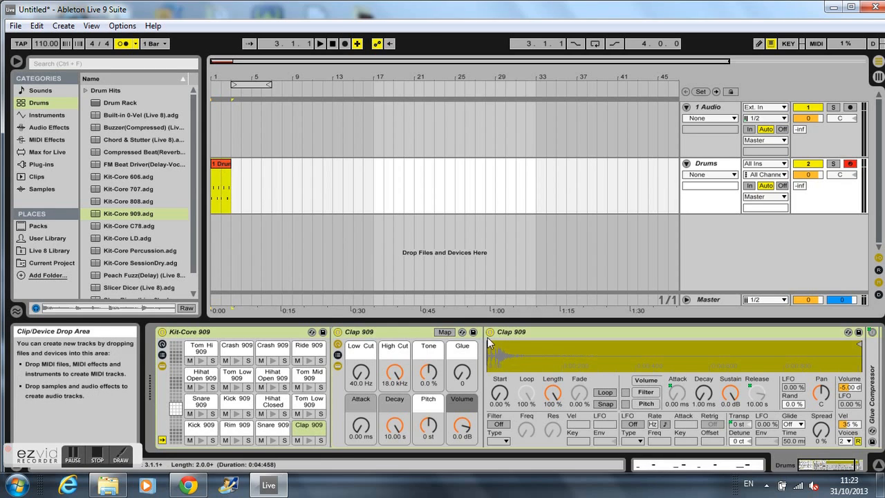
{"action": "left_click", "coordinate": [686, 470]}
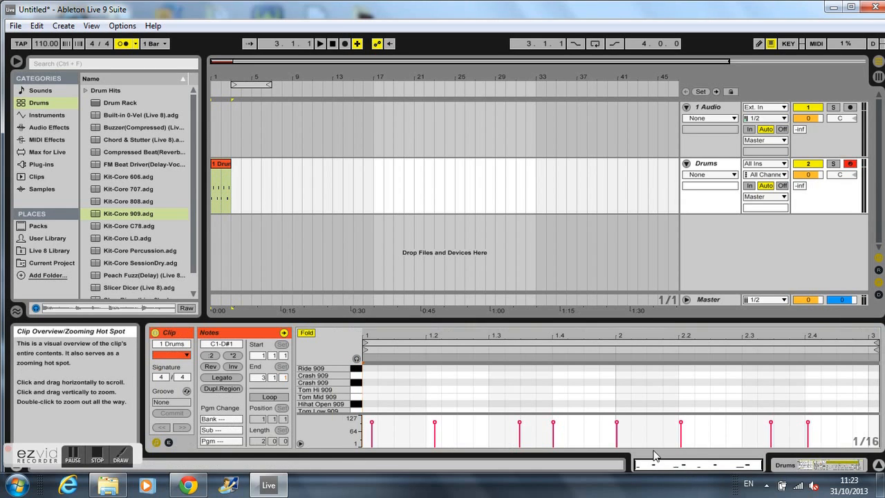
{"action": "left_click_drag", "start_coordinate": [380, 322], "coordinate": [378, 247]}
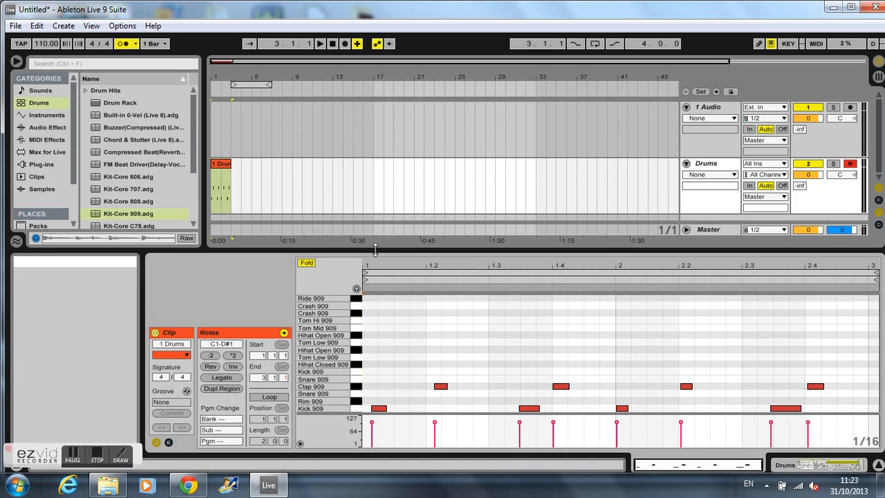
{"action": "left_click_drag", "start_coordinate": [323, 376], "coordinate": [322, 376]}
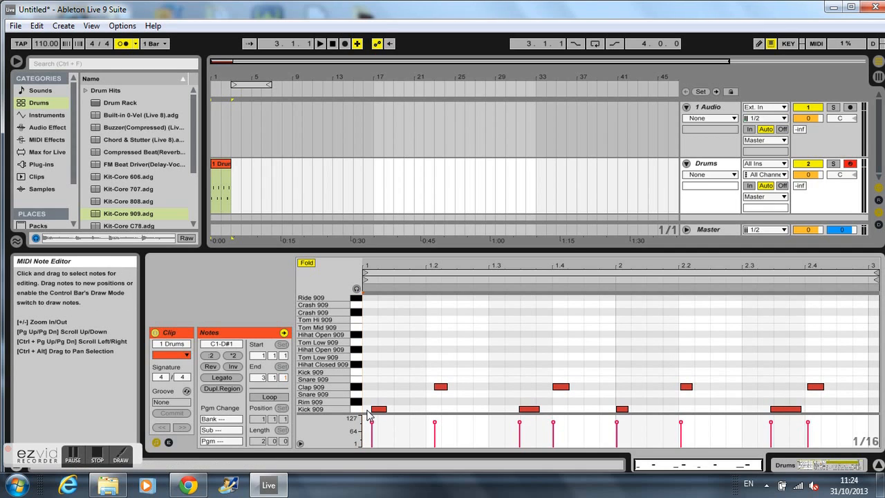
Select all the notes in the Drums clip, quantize their starts to the current grid, and play the clip back.
{"action": "key", "text": "ctrl+a"}
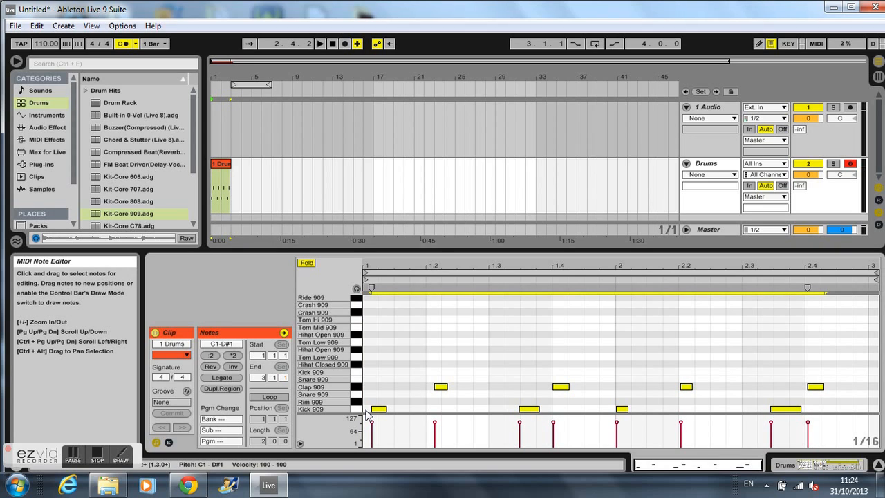
{"action": "left_click_drag", "start_coordinate": [366, 411], "coordinate": [834, 362]}
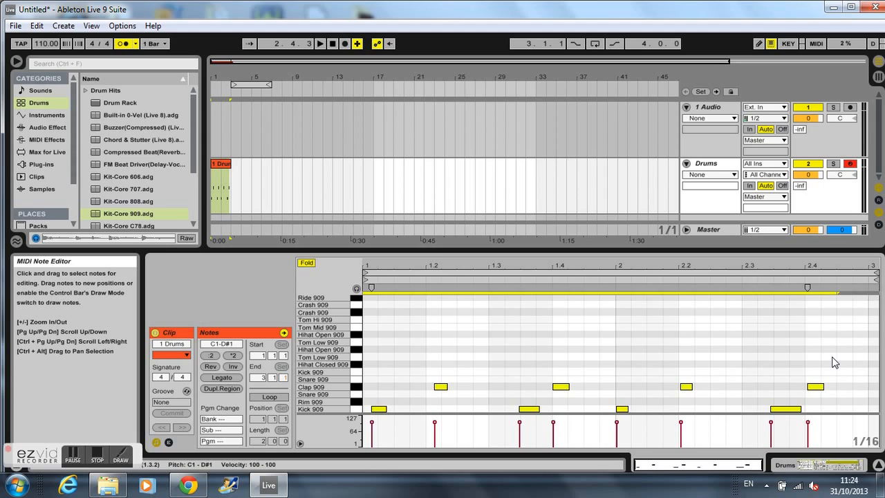
{"action": "right_click", "coordinate": [458, 391]}
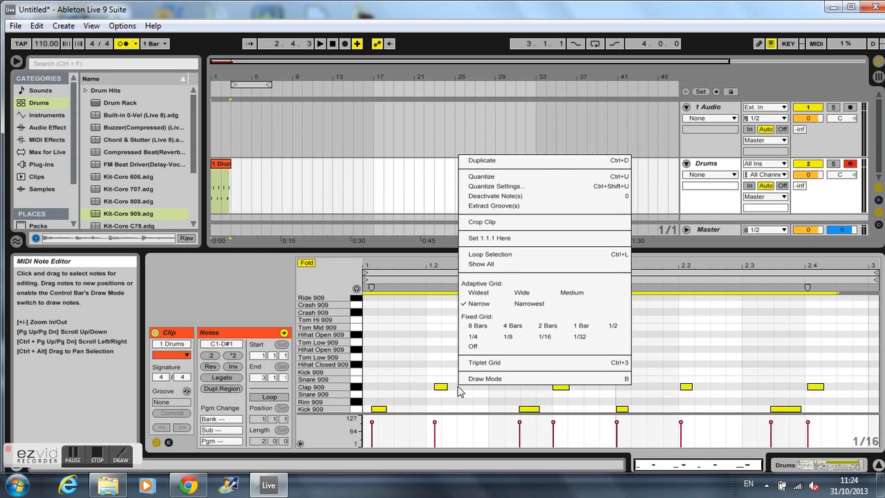
{"action": "left_click", "coordinate": [508, 192]}
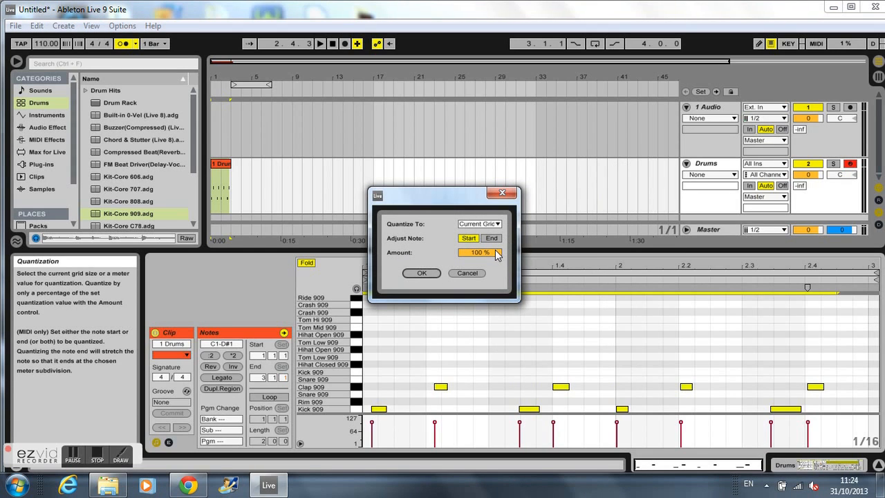
{"action": "left_click", "coordinate": [502, 193]}
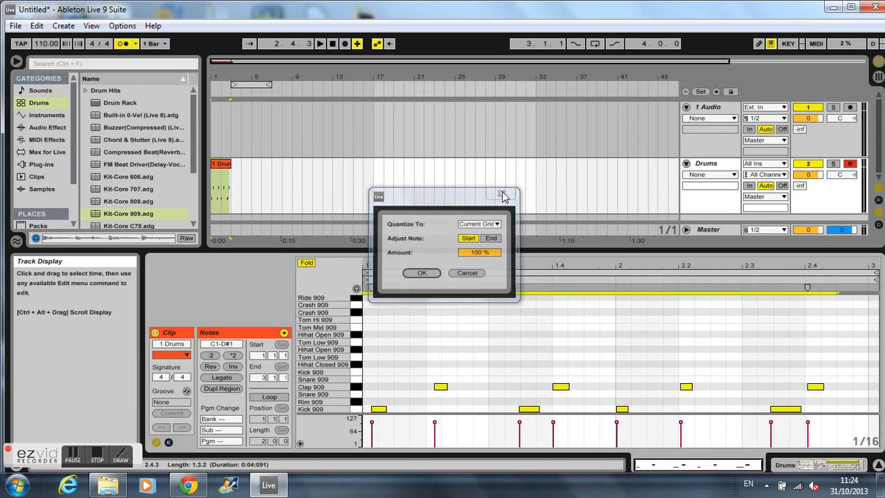
{"action": "right_click", "coordinate": [451, 386]}
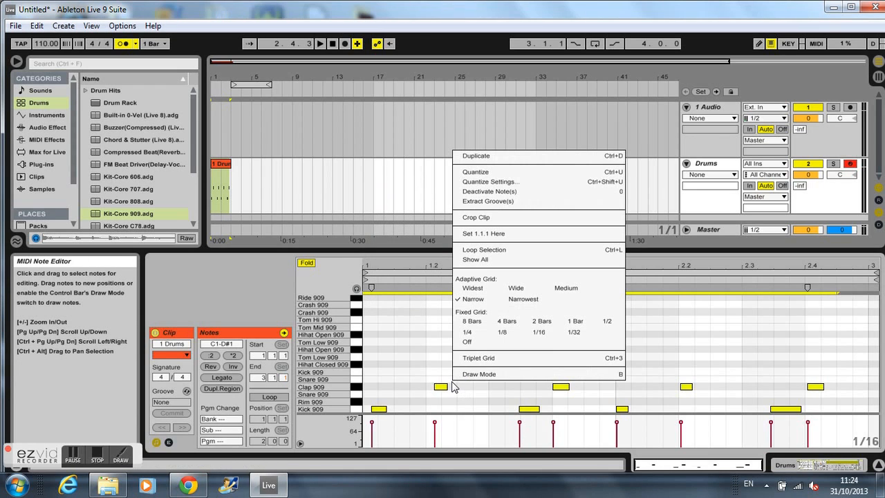
{"action": "left_click", "coordinate": [488, 173]}
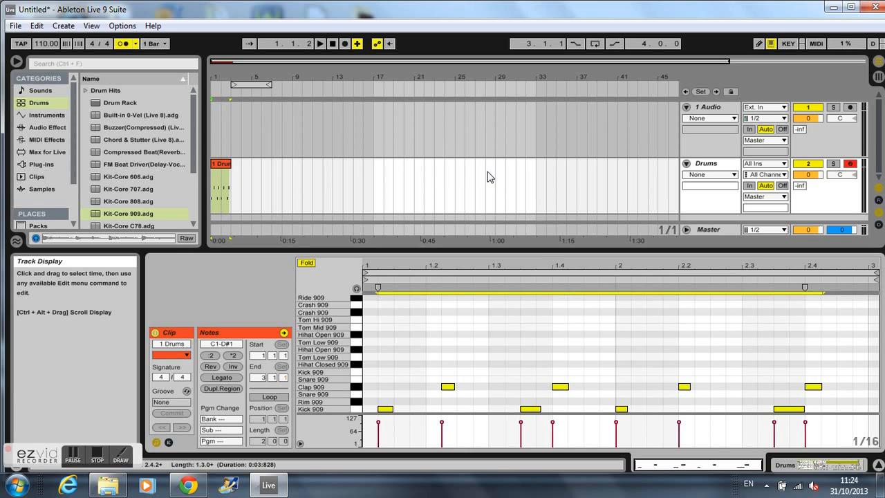
{"action": "key", "text": "space"}
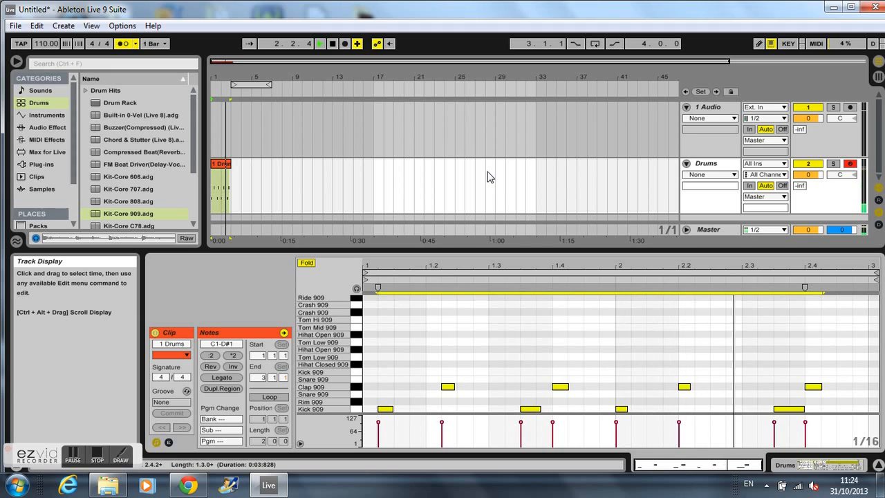
{"action": "key", "text": "space"}
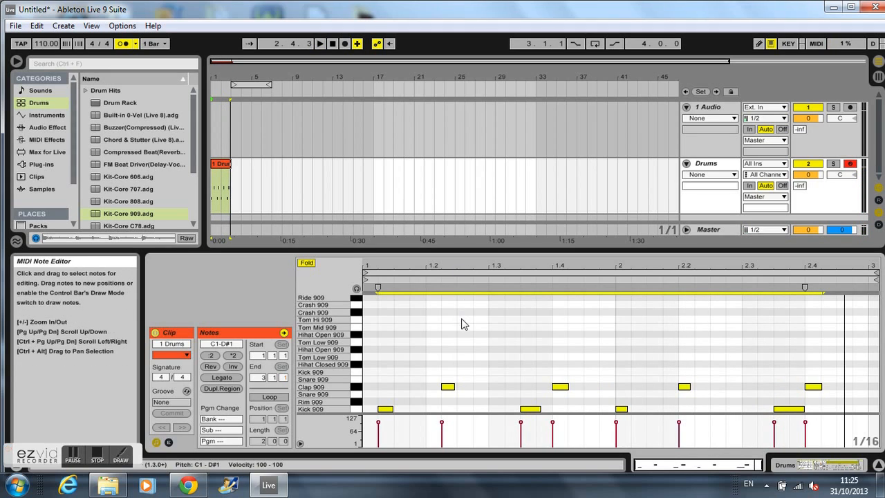
Move the first clap note to beat 1.2 and the first kick note to the start of bar 1, and play the clip back.
{"action": "left_click", "coordinate": [448, 391]}
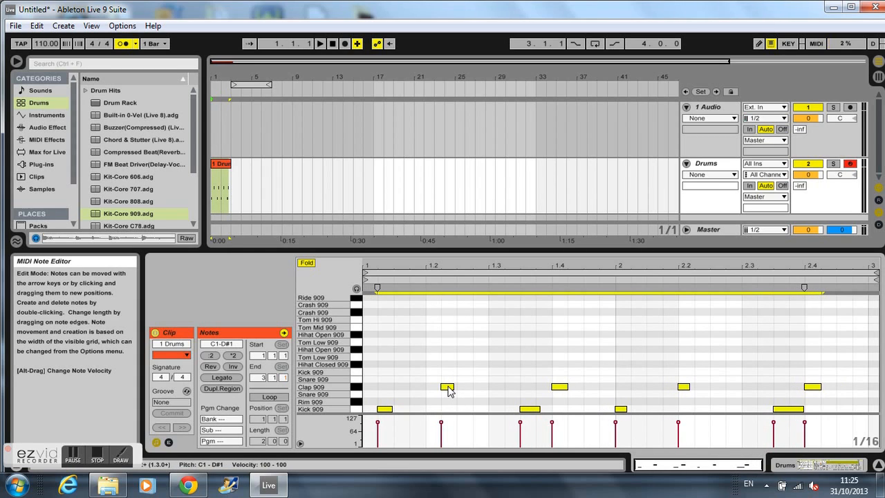
{"action": "key", "text": "Right"}
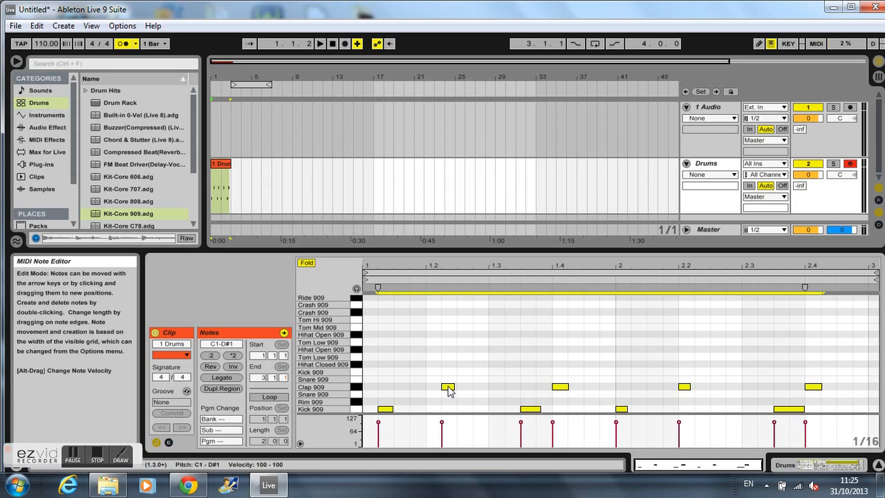
{"action": "left_click", "coordinate": [448, 391]}
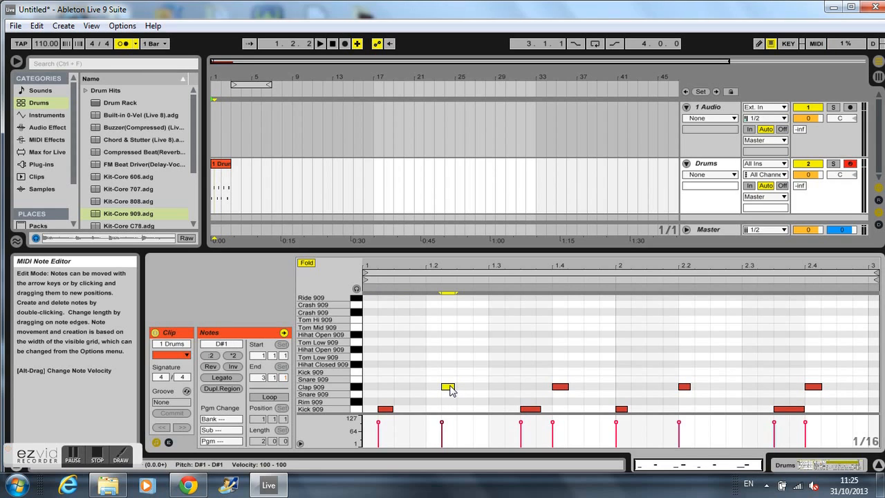
{"action": "left_click_drag", "start_coordinate": [449, 390], "coordinate": [436, 394]}
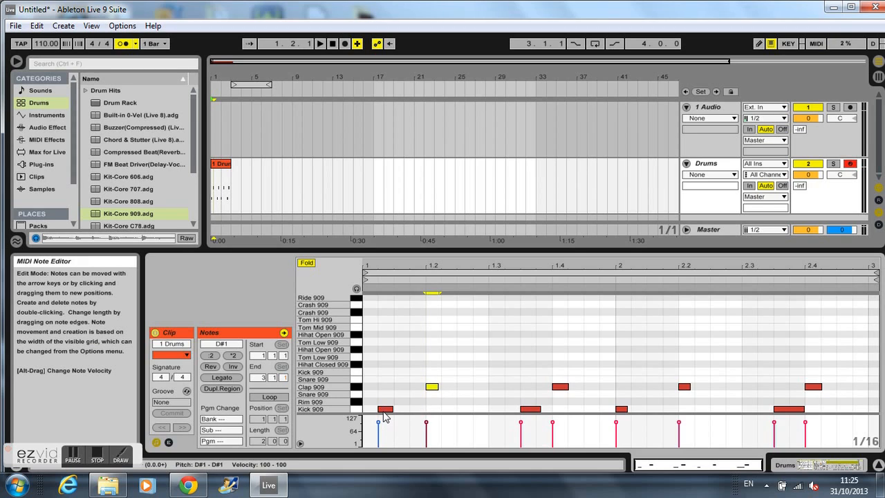
{"action": "left_click_drag", "start_coordinate": [384, 413], "coordinate": [372, 411]}
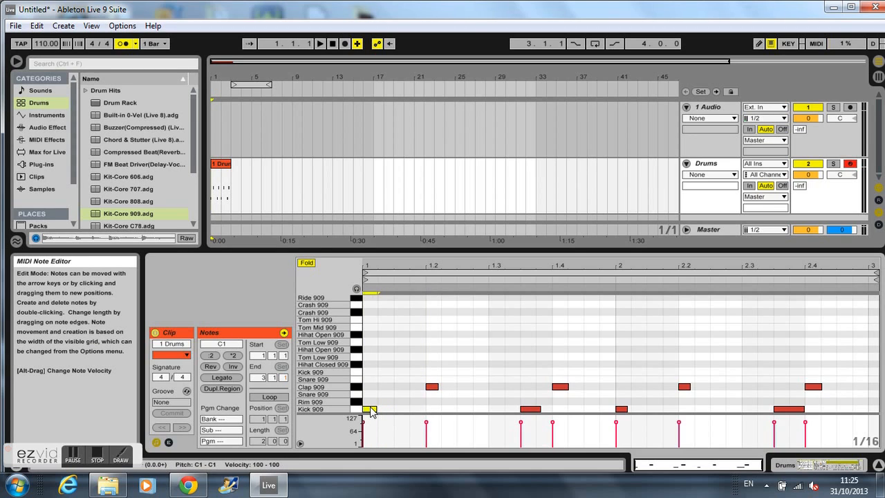
{"action": "key", "text": "space"}
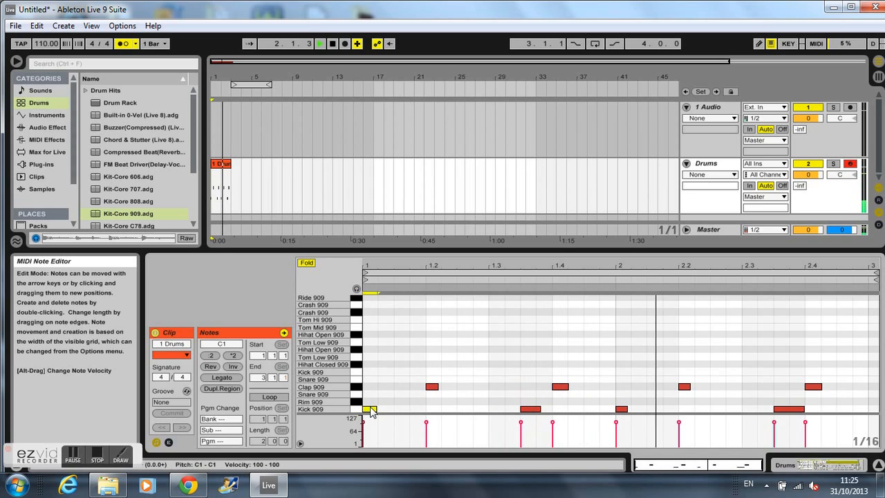
{"action": "key", "text": "space"}
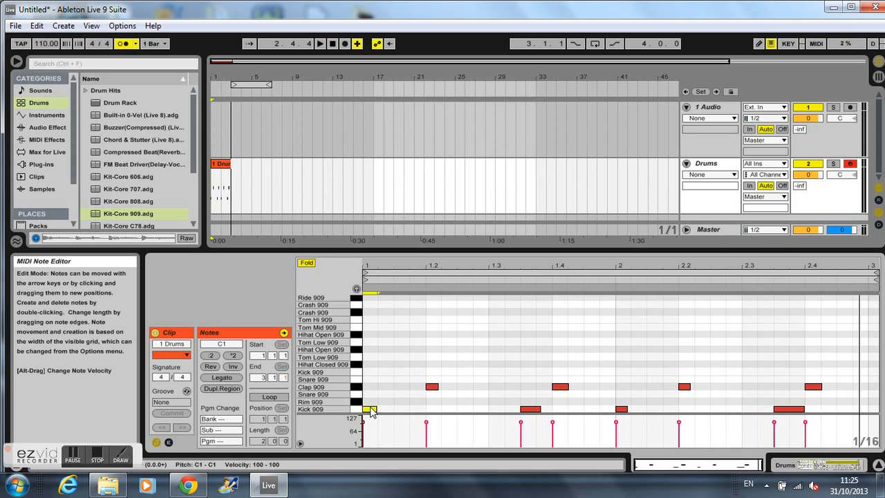
Turn on Draw Mode and draw Hihat Open 909 notes at the start of bar 1, halfway to 1.2, and at 1.2.
{"action": "right_click", "coordinate": [415, 365]}
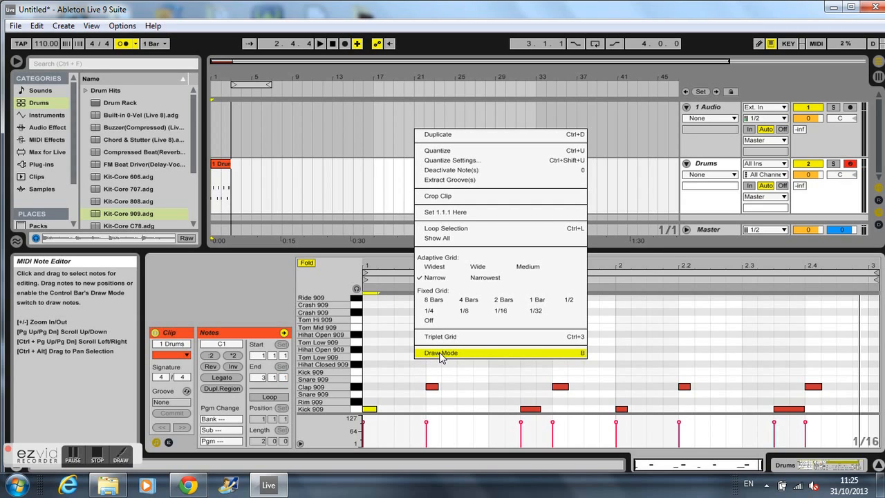
{"action": "left_click", "coordinate": [440, 353]}
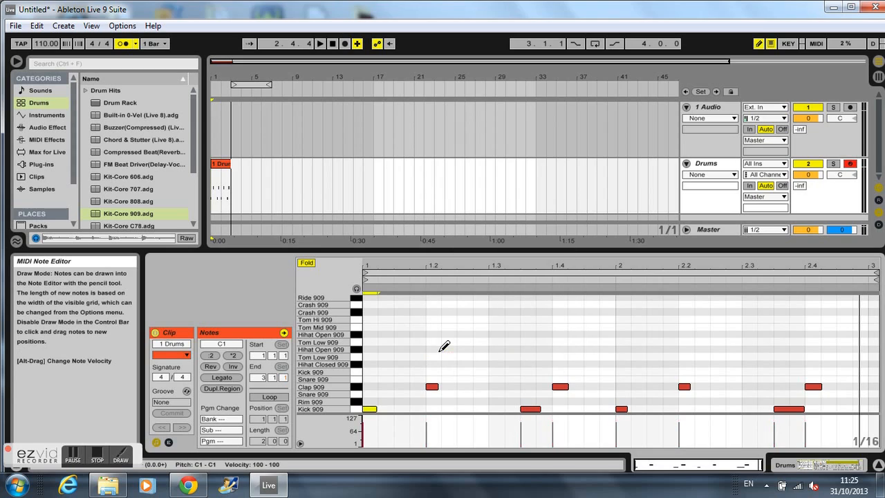
{"action": "left_click", "coordinate": [373, 332]}
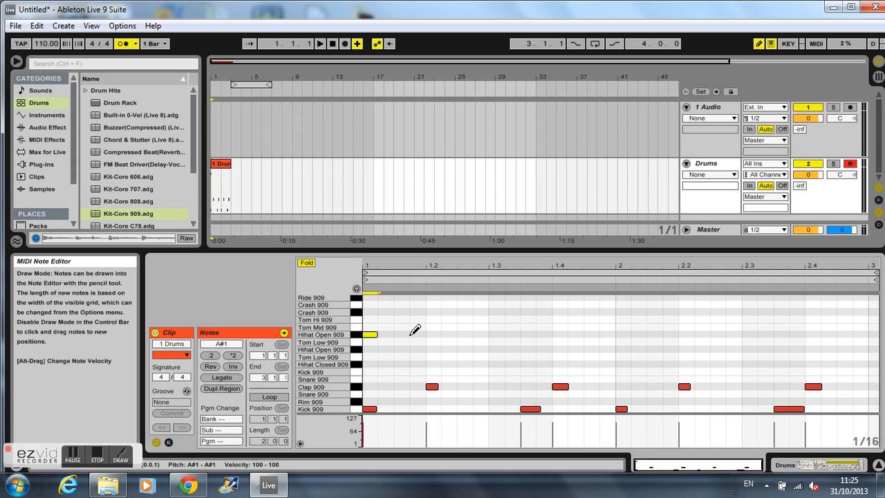
{"action": "left_click", "coordinate": [405, 334]}
{"action": "left_click", "coordinate": [433, 334]}
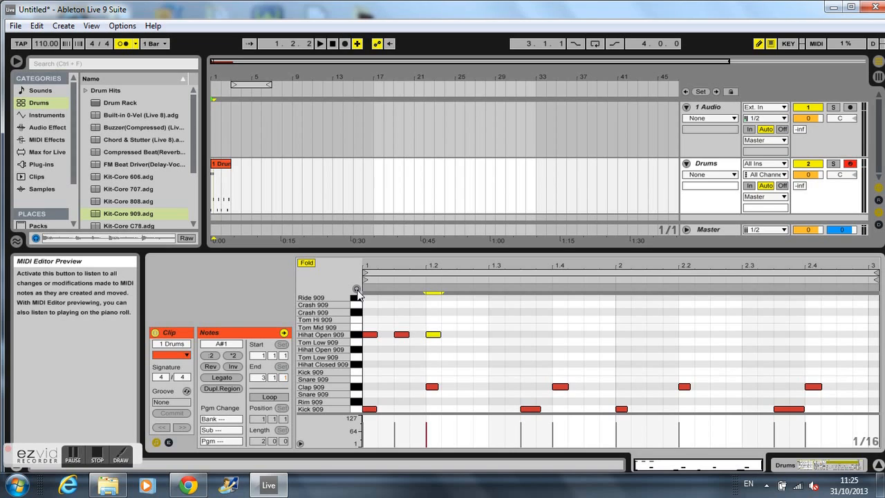
Enable the MIDI editor preview and redraw the first three open hi-hat notes to hear them.
{"action": "left_click", "coordinate": [374, 334]}
{"action": "left_click", "coordinate": [402, 334]}
{"action": "left_click", "coordinate": [402, 335]}
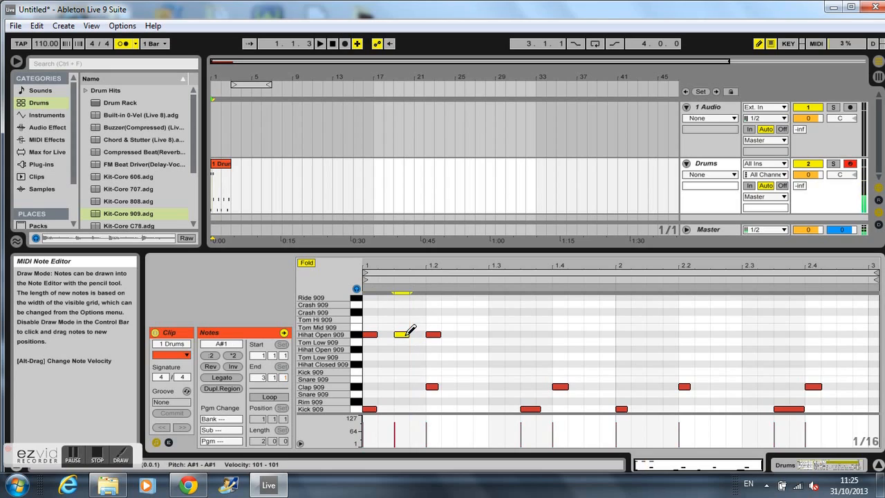
{"action": "left_click", "coordinate": [437, 334]}
{"action": "left_click", "coordinate": [438, 334]}
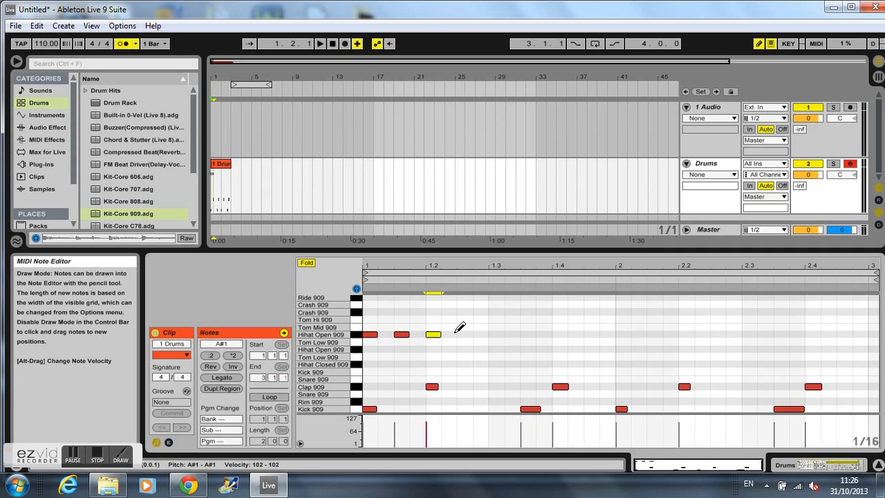
Delete the off-beat open hi-hat before 1.2, draw open hi-hats on every beat from 1.3 to 2.4, and play the clip back.
{"action": "left_click", "coordinate": [402, 334]}
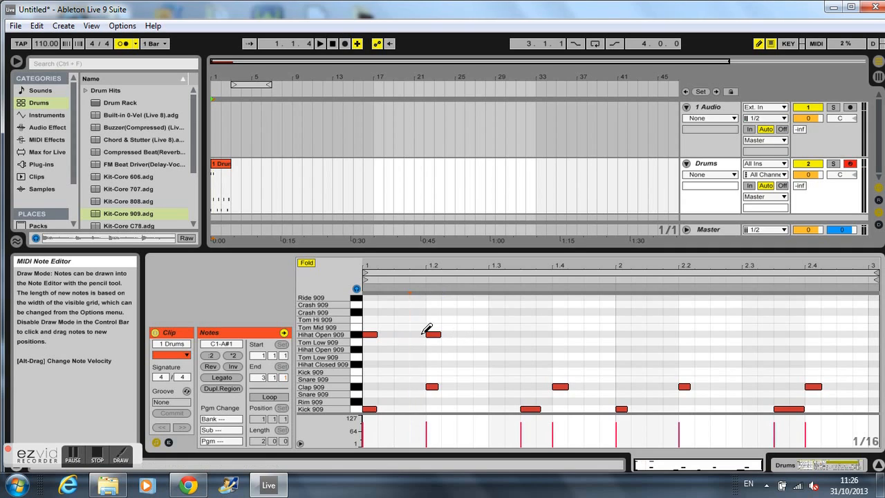
{"action": "left_click", "coordinate": [495, 333]}
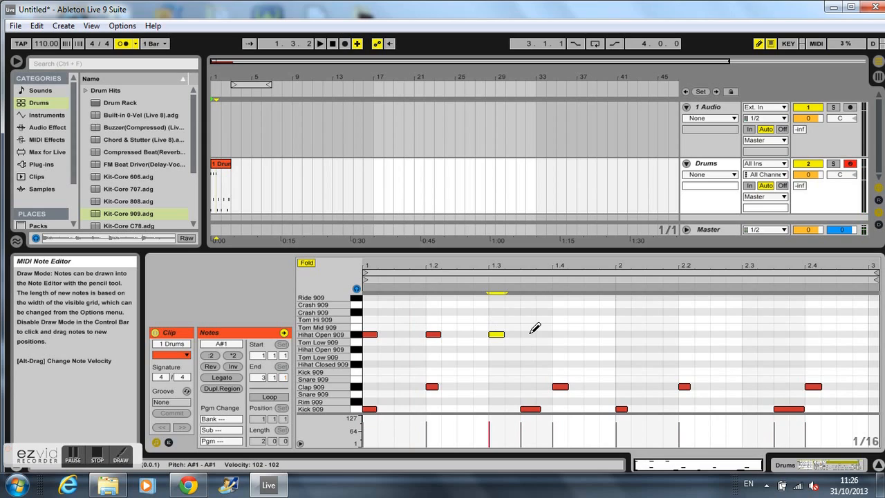
{"action": "left_click", "coordinate": [559, 334]}
{"action": "left_click", "coordinate": [623, 333]}
{"action": "left_click", "coordinate": [686, 334]}
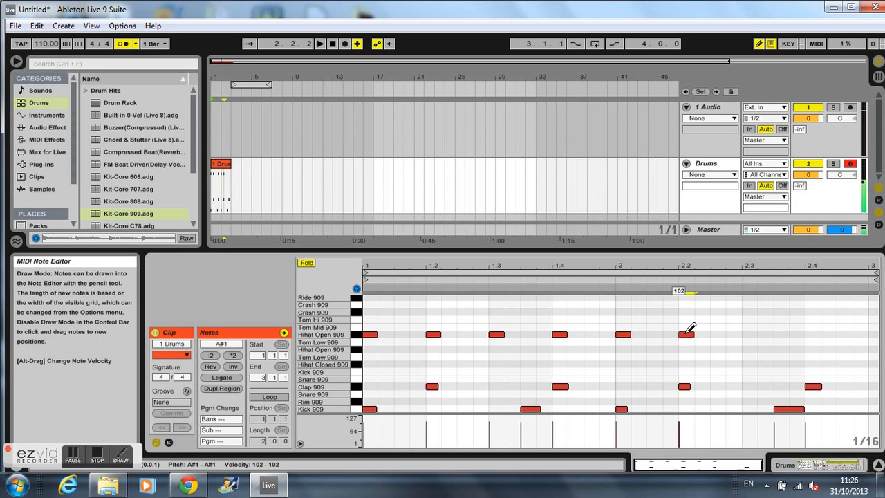
{"action": "left_click", "coordinate": [749, 334]}
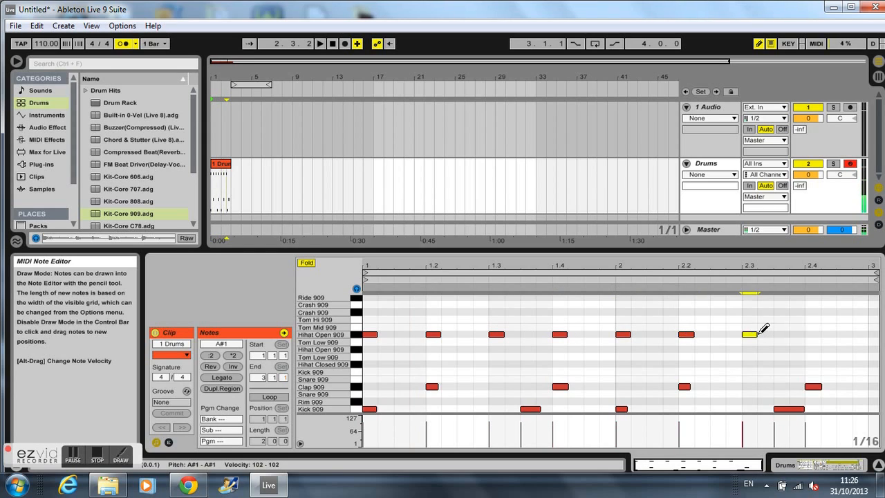
{"action": "left_click", "coordinate": [813, 334]}
{"action": "key", "text": "space"}
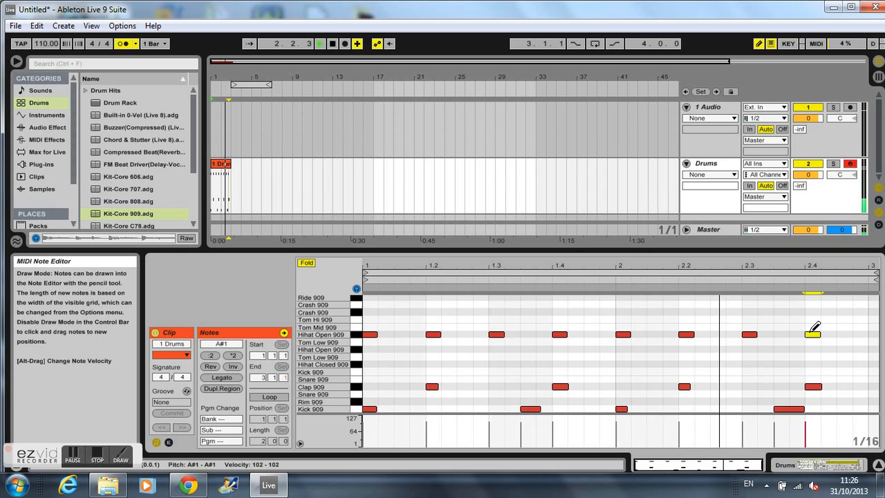
{"action": "key", "text": "space"}
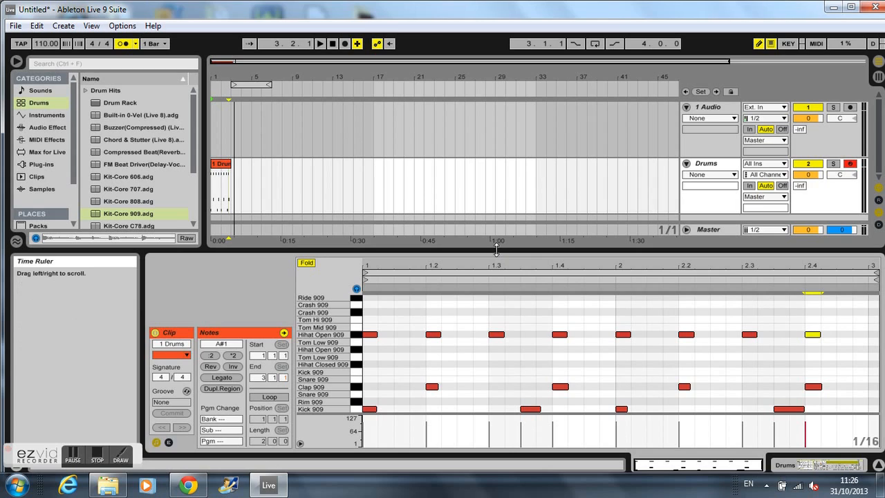
Shrink the note editor to enlarge the arrangement, and extend the arrangement loop's start back to bar 1.
{"action": "left_click_drag", "start_coordinate": [488, 253], "coordinate": [479, 325]}
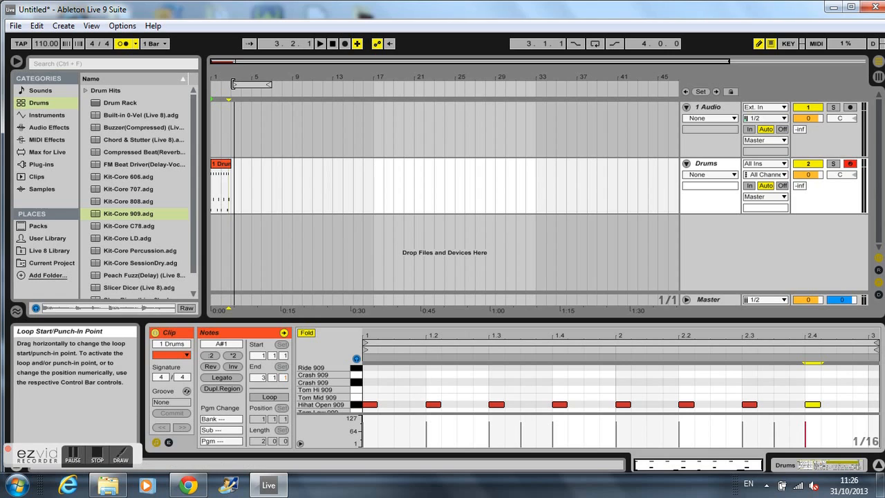
{"action": "left_click_drag", "start_coordinate": [233, 83], "coordinate": [203, 81]}
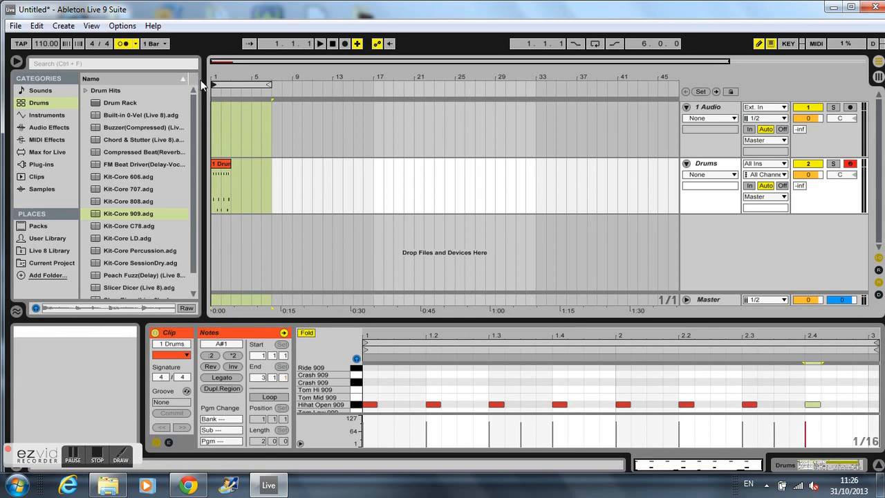
Trim the end of the Drums clip to exactly bar 3 and duplicate the clip directly after itself.
{"action": "left_click", "coordinate": [219, 168]}
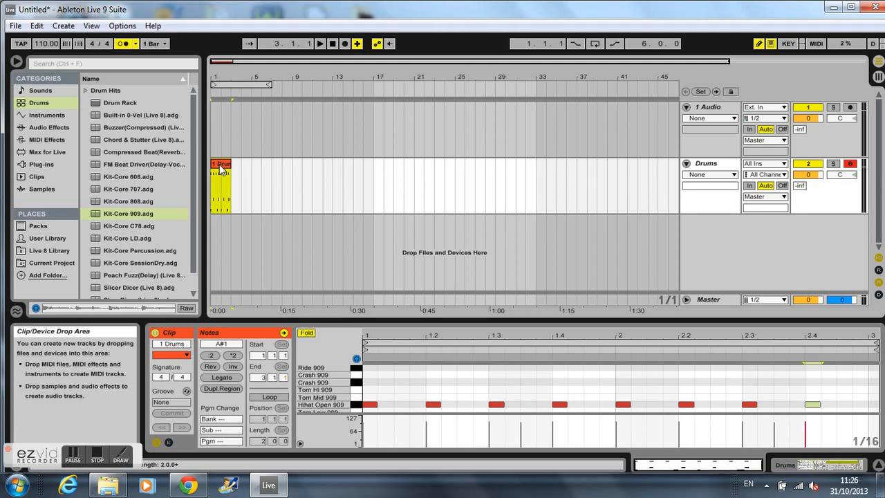
{"action": "left_click_drag", "start_coordinate": [234, 75], "coordinate": [246, 62]}
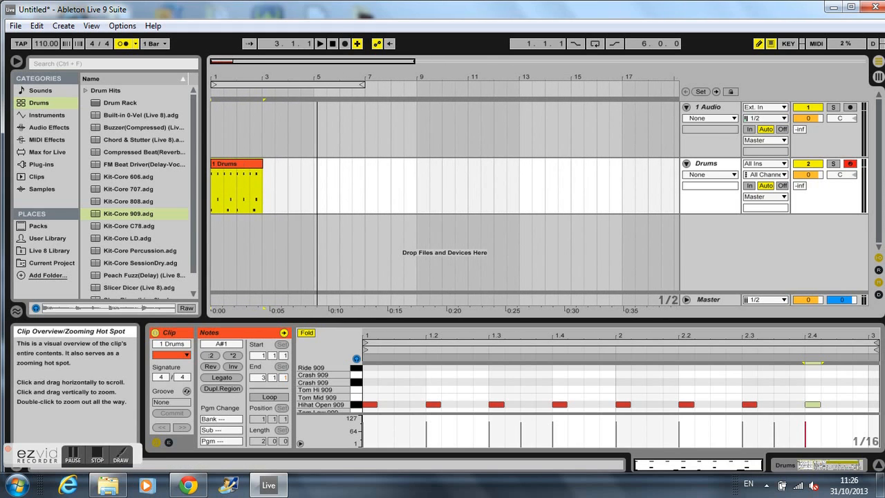
{"action": "left_click", "coordinate": [260, 162]}
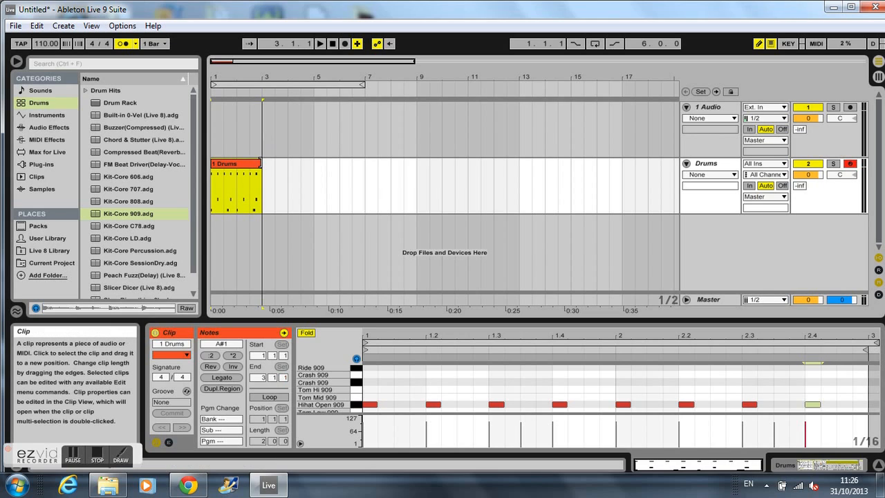
{"action": "right_click", "coordinate": [253, 168]}
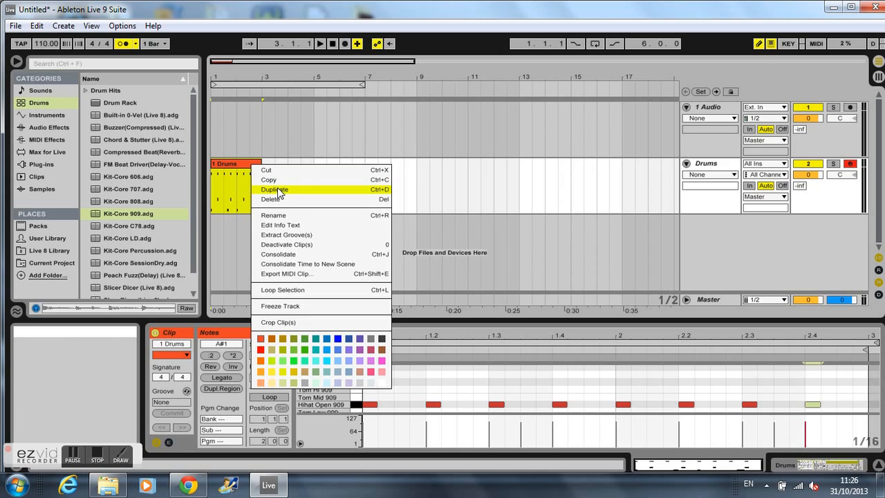
{"action": "left_click", "coordinate": [278, 190]}
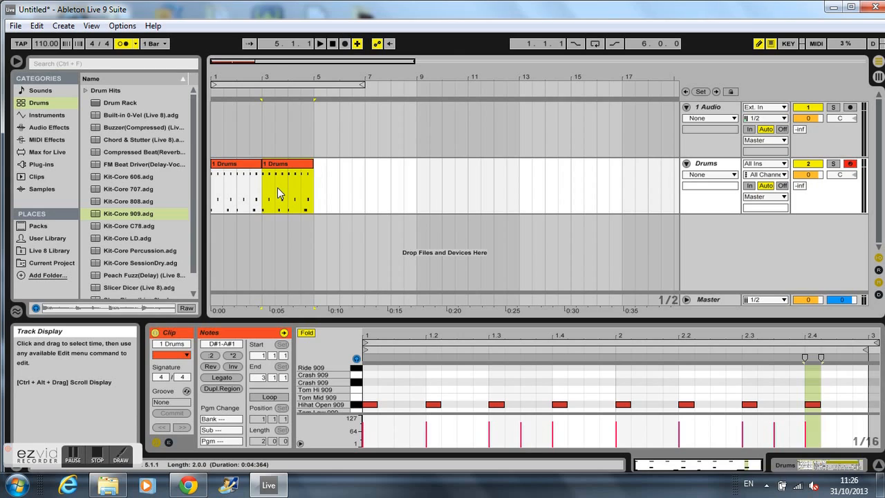
Duplicate the drum clip once more, delete the extra copy at bar 5, and play the arrangement from the start.
{"action": "key", "text": "ctrl+d"}
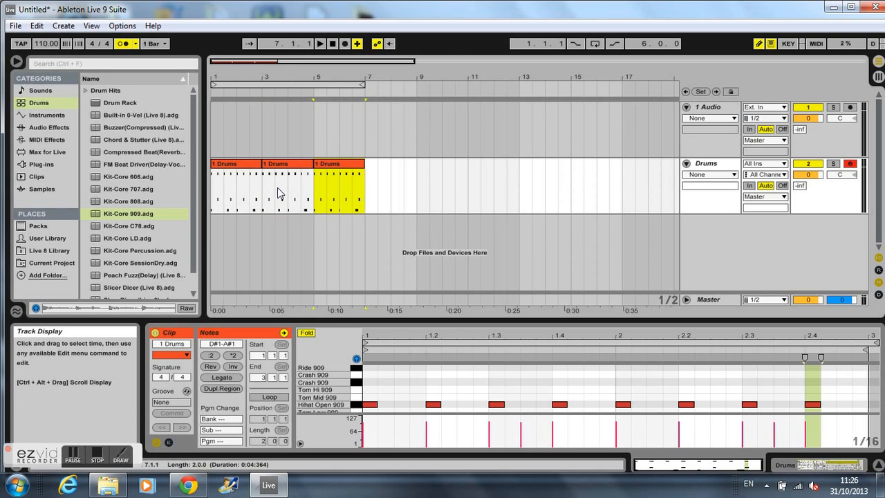
{"action": "key", "text": "Delete"}
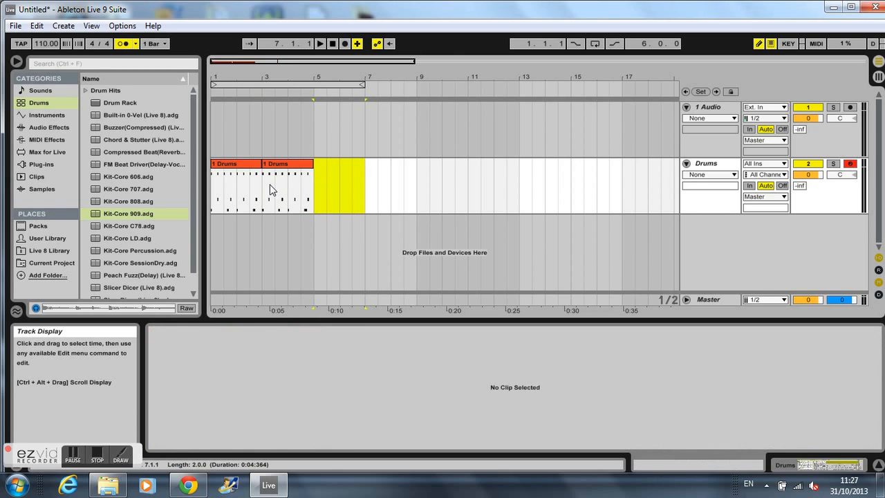
{"action": "left_click", "coordinate": [214, 93]}
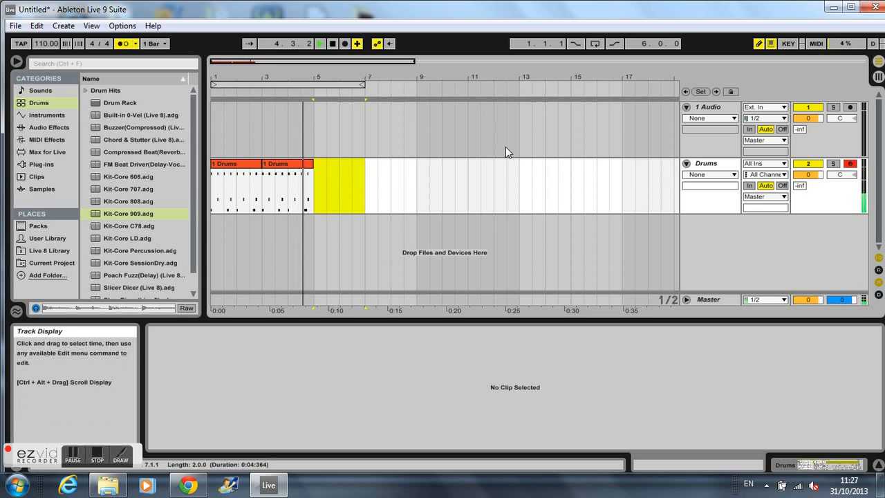
{"action": "key", "text": "space"}
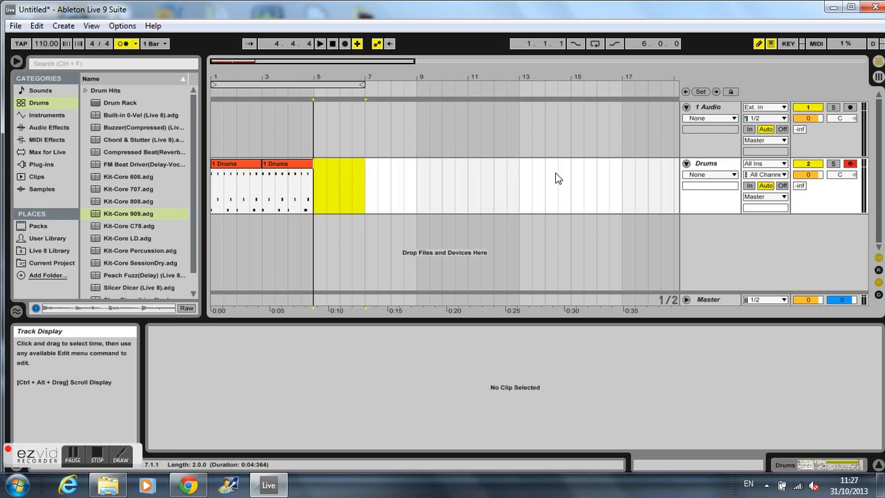
Insert a MIDI track below the Drums track and show the Bass presets of the Instrument Rack.
{"action": "right_click", "coordinate": [688, 223]}
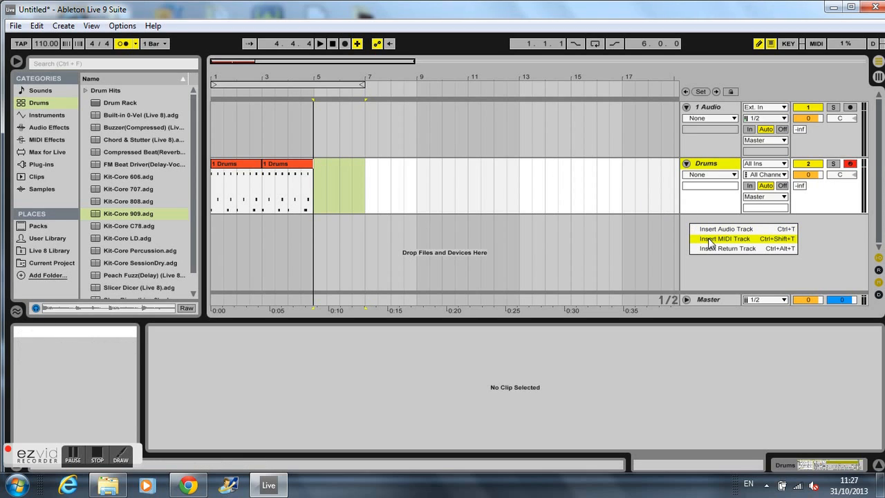
{"action": "left_click", "coordinate": [710, 240]}
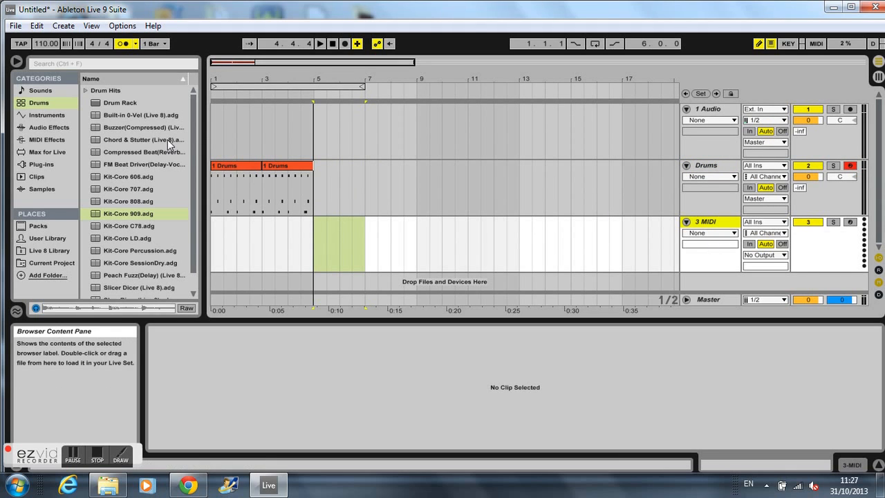
{"action": "left_click", "coordinate": [47, 121]}
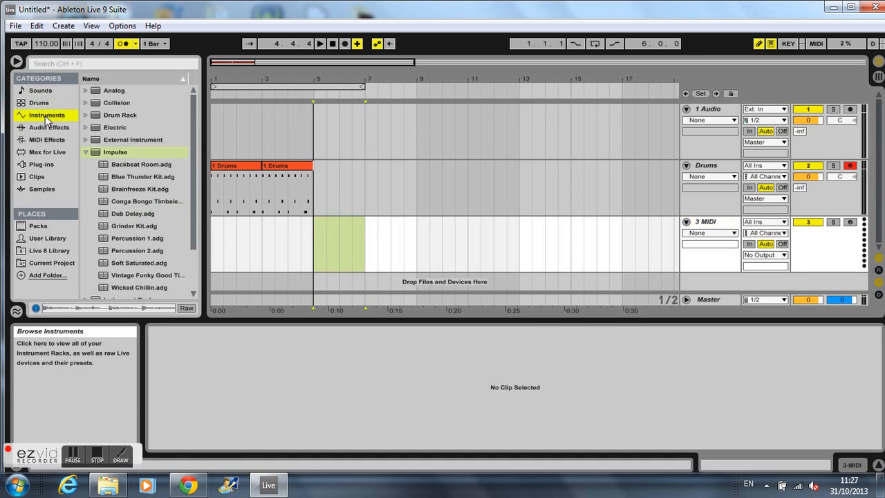
{"action": "left_click", "coordinate": [85, 152]}
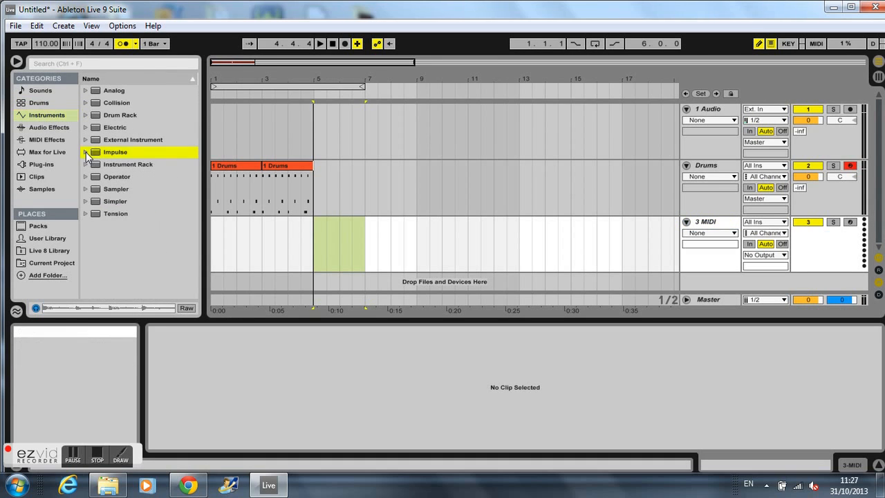
{"action": "left_click", "coordinate": [86, 165]}
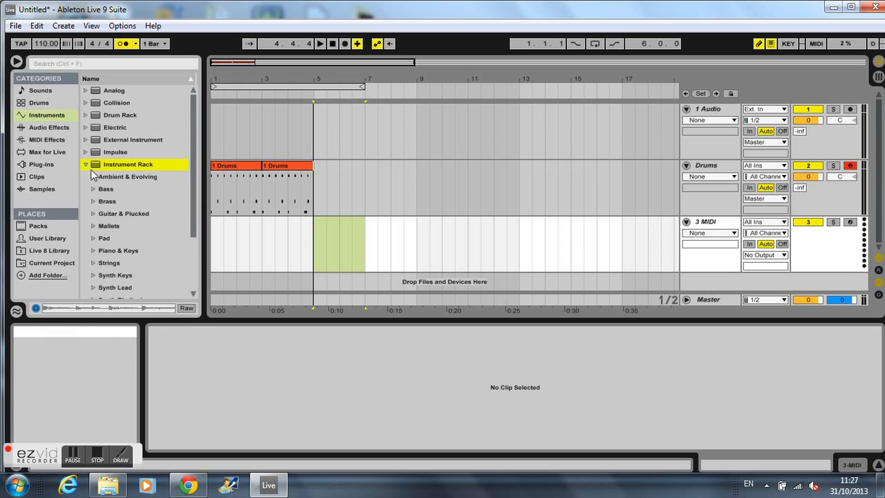
{"action": "left_click", "coordinate": [92, 189]}
Browse the first bass presets and load Analog Saw Bass.adg onto the new MIDI track.
{"action": "key", "text": "Down"}
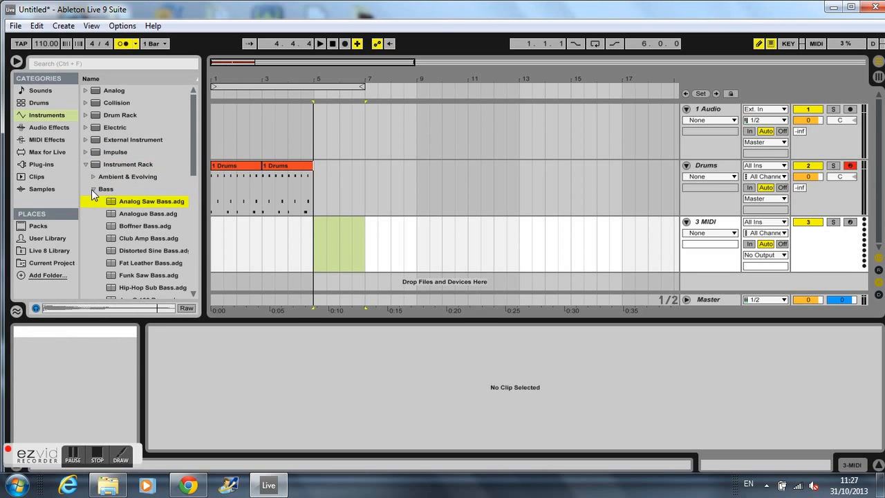
{"action": "key", "text": "Down"}
{"action": "key", "text": "Down"}
{"action": "key", "text": "Up"}
{"action": "key", "text": "Up"}
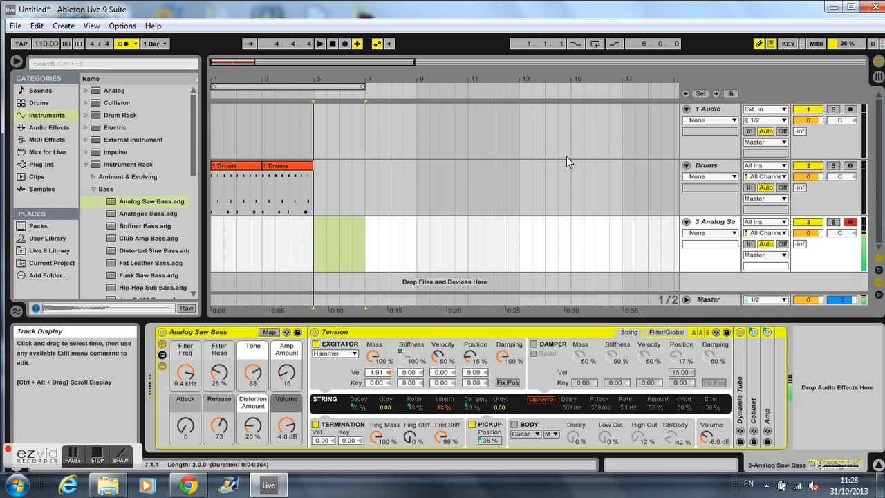
Return to the arrangement start and record a bass line on the Analog Saw Bass track over bars 1 to 4.
{"action": "left_click", "coordinate": [333, 44]}
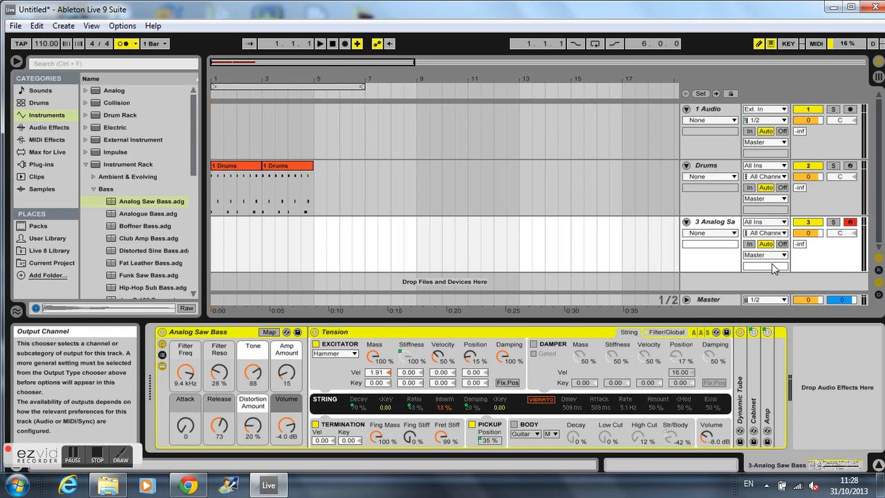
{"action": "left_click", "coordinate": [344, 43]}
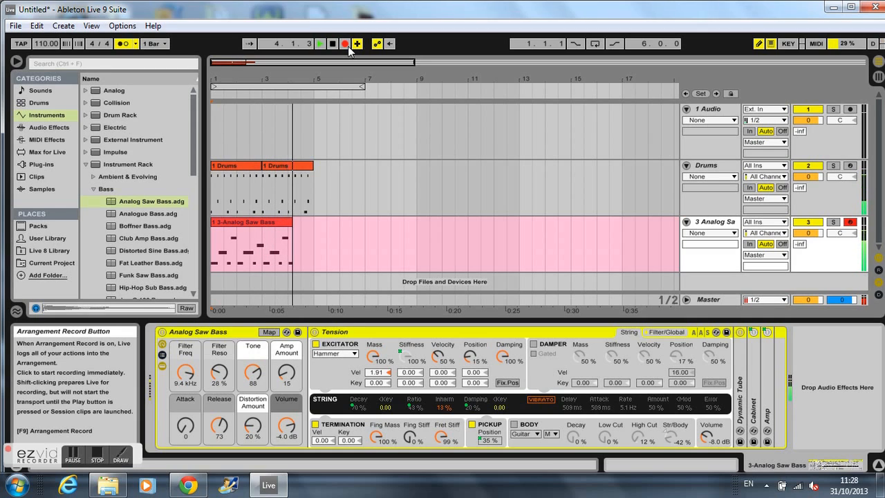
{"action": "key", "text": "space"}
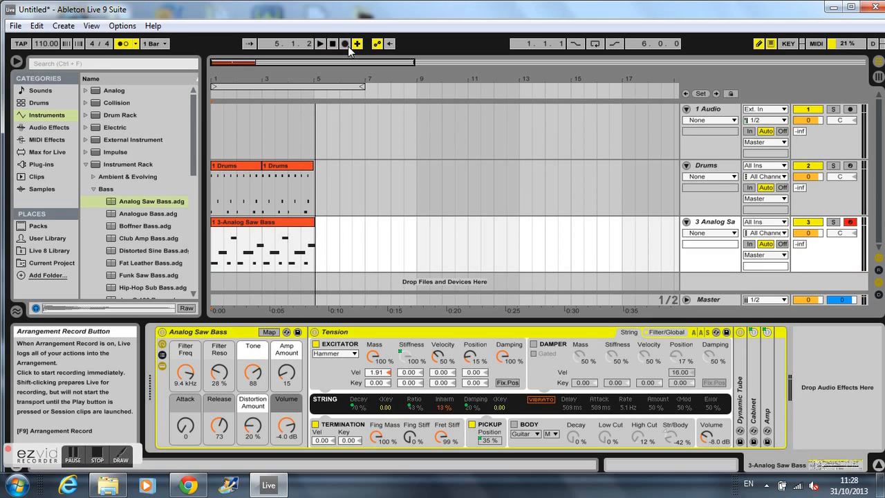
Open the recorded bass clip's notes, quantize them all to the current grid at 20%, and play the result.
{"action": "left_click", "coordinate": [292, 222]}
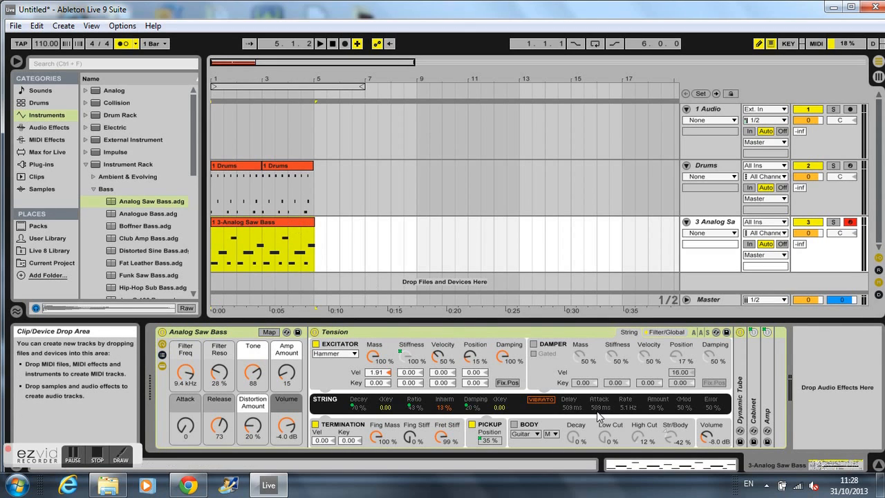
{"action": "left_click", "coordinate": [669, 471]}
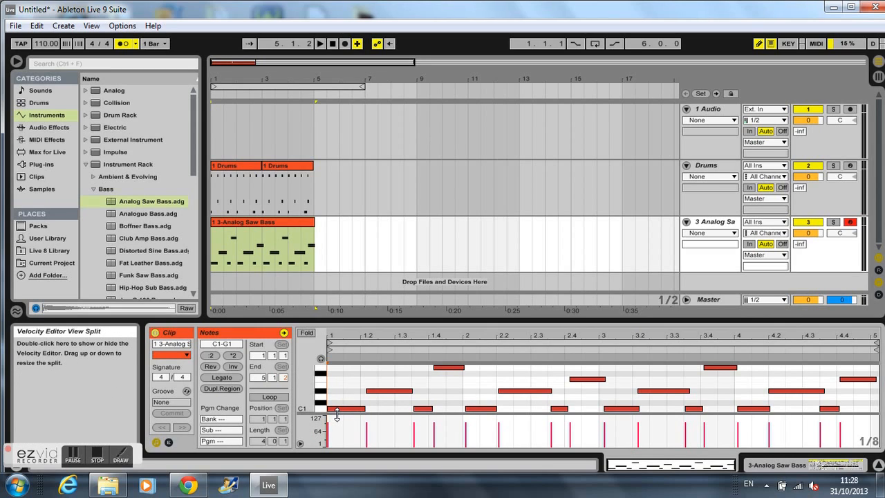
{"action": "key", "text": "ctrl+a"}
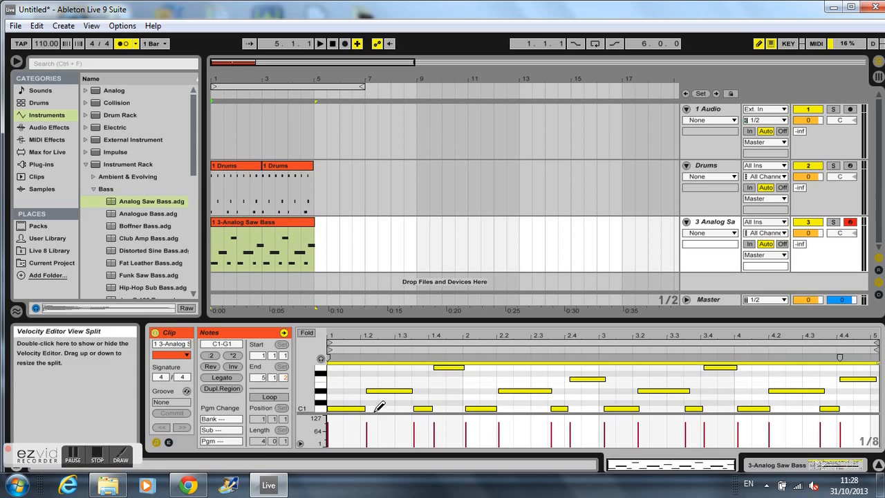
{"action": "right_click", "coordinate": [421, 401]}
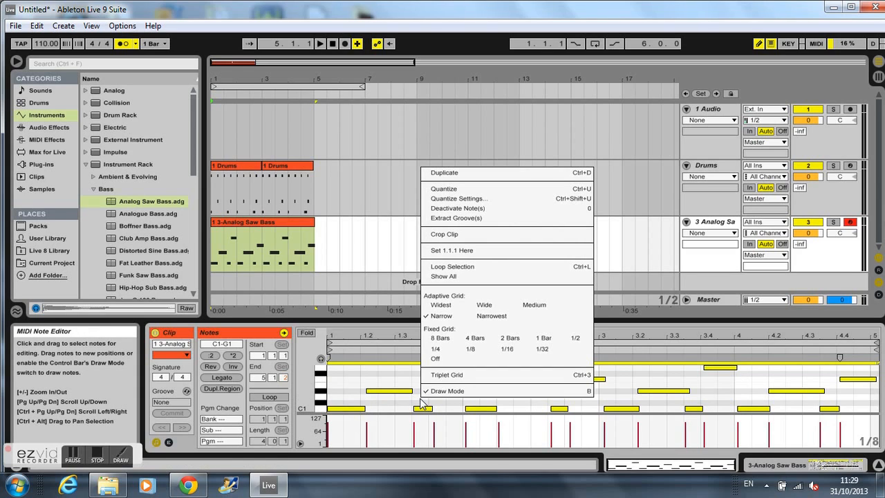
{"action": "left_click", "coordinate": [474, 200]}
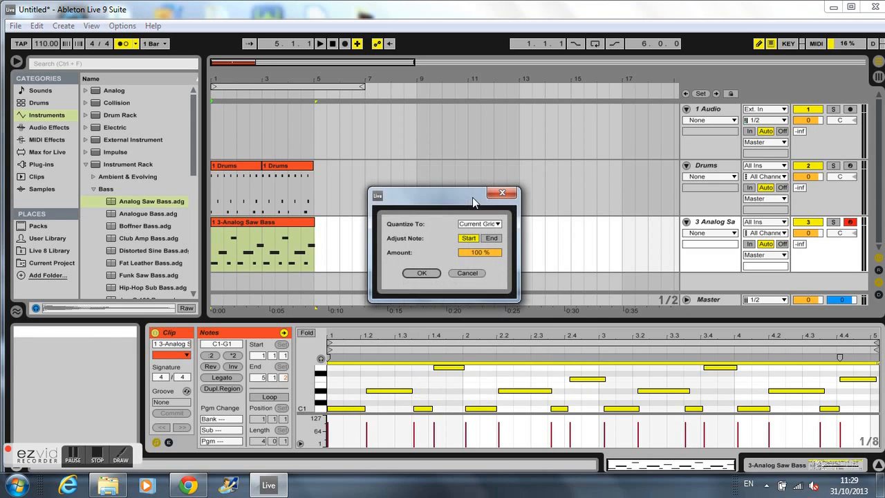
{"action": "left_click", "coordinate": [496, 256]}
{"action": "left_click_drag", "start_coordinate": [496, 256], "coordinate": [496, 308]}
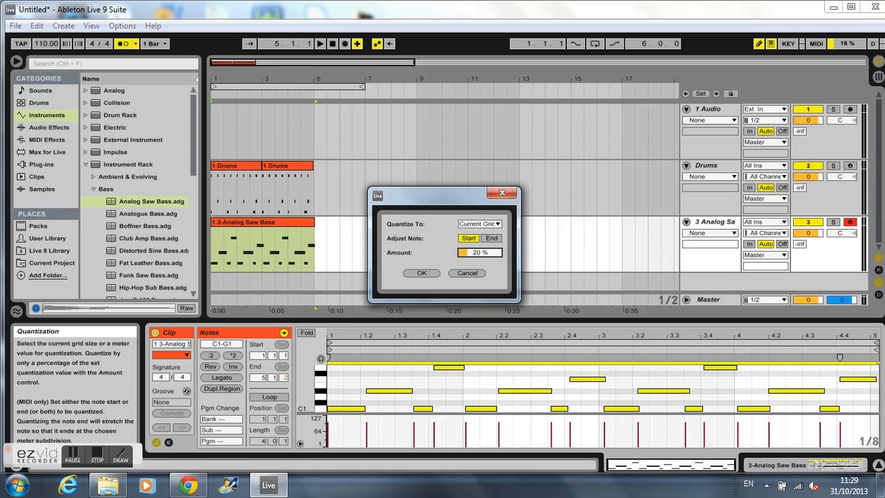
{"action": "left_click", "coordinate": [418, 273]}
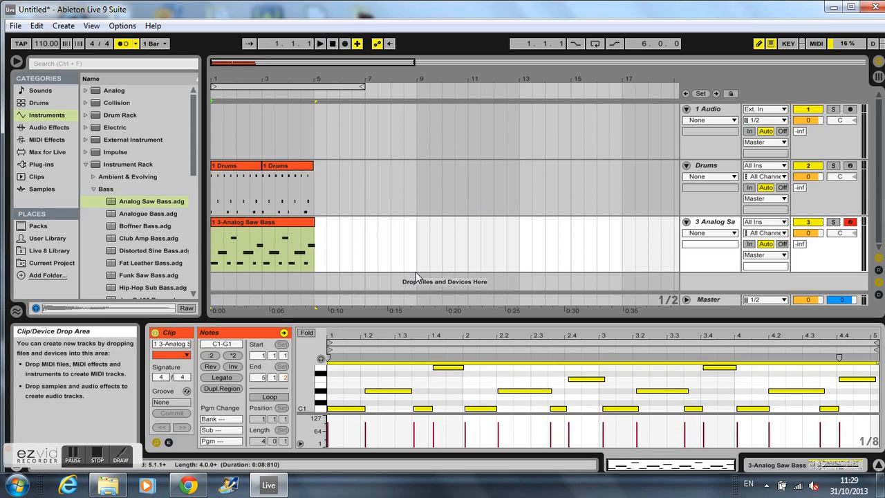
{"action": "key", "text": "space"}
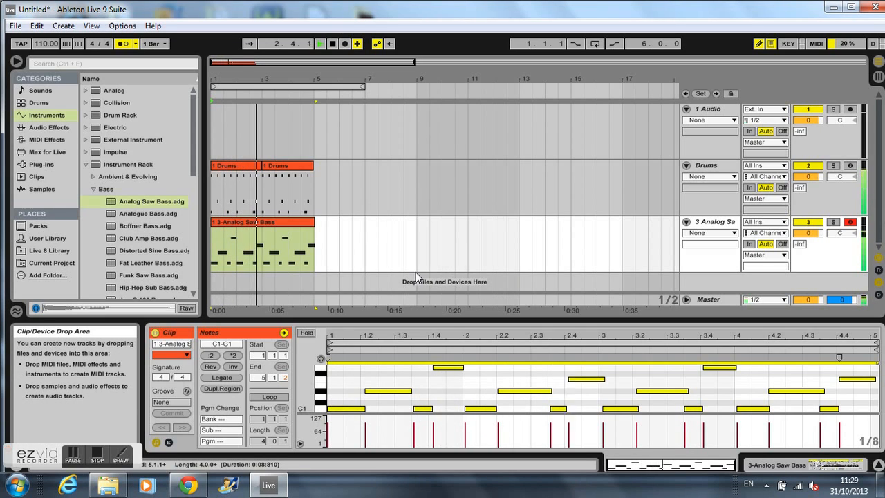
{"action": "key", "text": "space"}
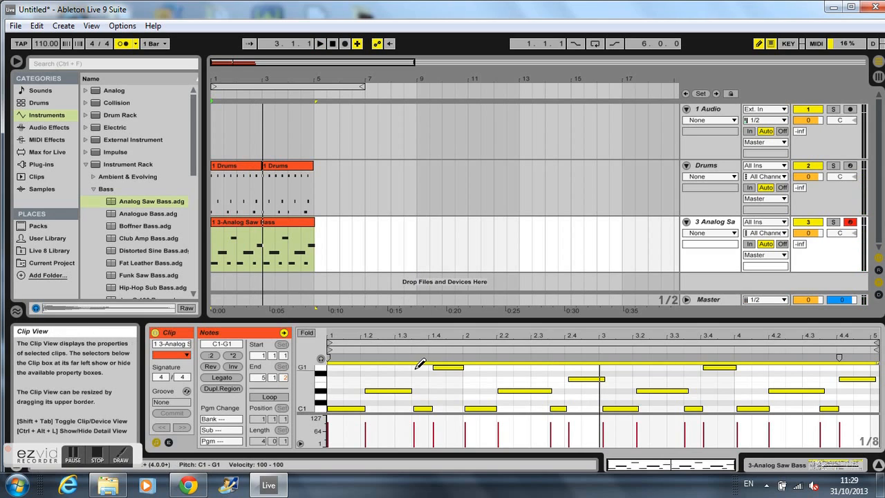
With Draw Mode switched off, requantize all bass notes to the current grid at 45% and play the result.
{"action": "right_click", "coordinate": [417, 392]}
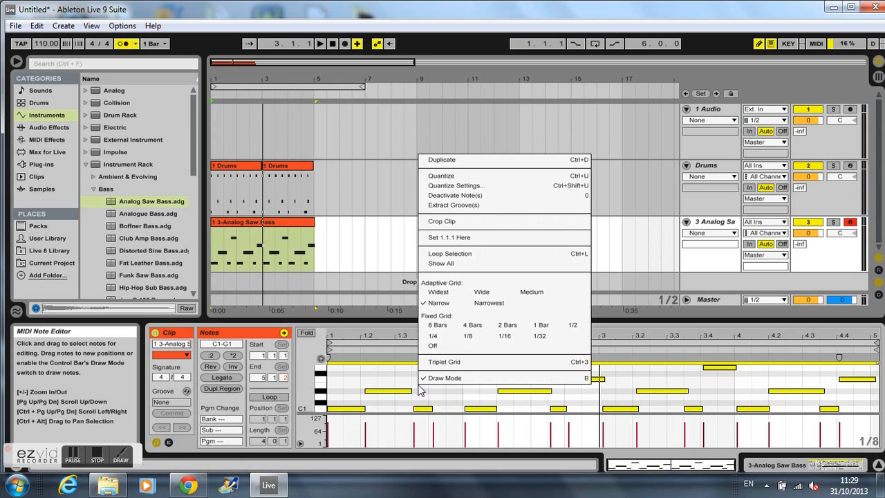
{"action": "key", "text": "Escape"}
{"action": "right_click", "coordinate": [425, 379]}
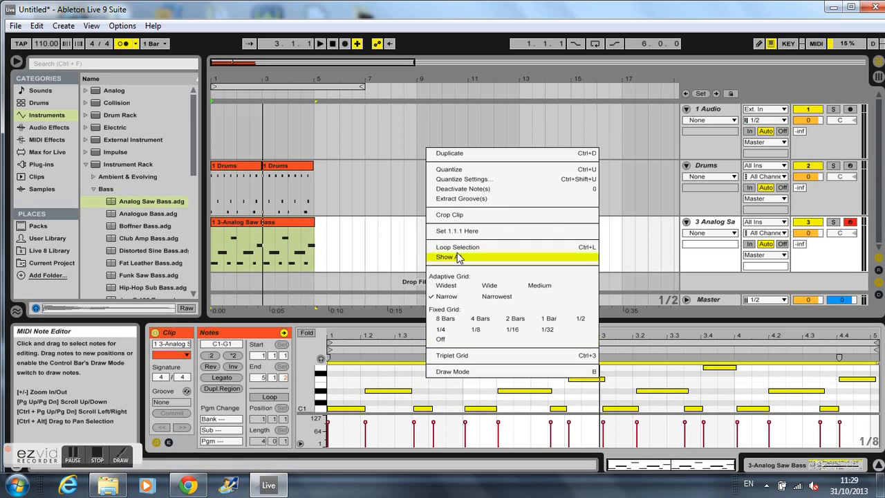
{"action": "left_click", "coordinate": [462, 179]}
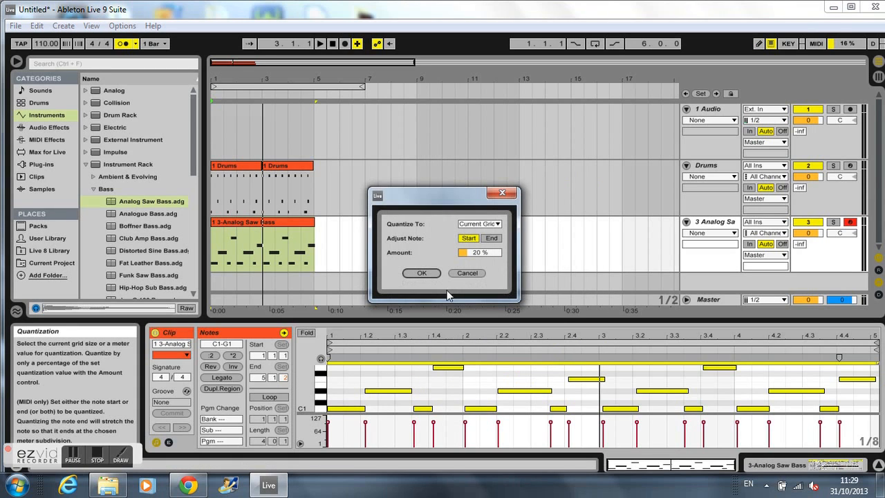
{"action": "left_click", "coordinate": [470, 256]}
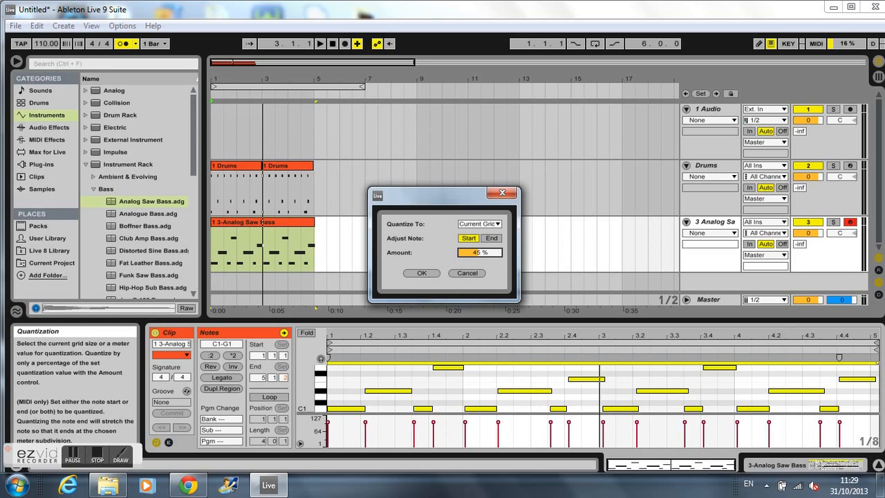
{"action": "left_click", "coordinate": [427, 274]}
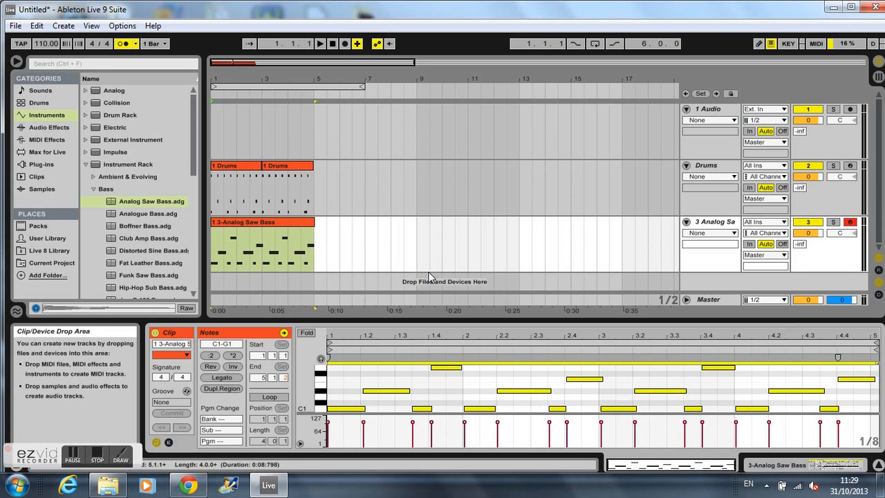
{"action": "key", "text": "space"}
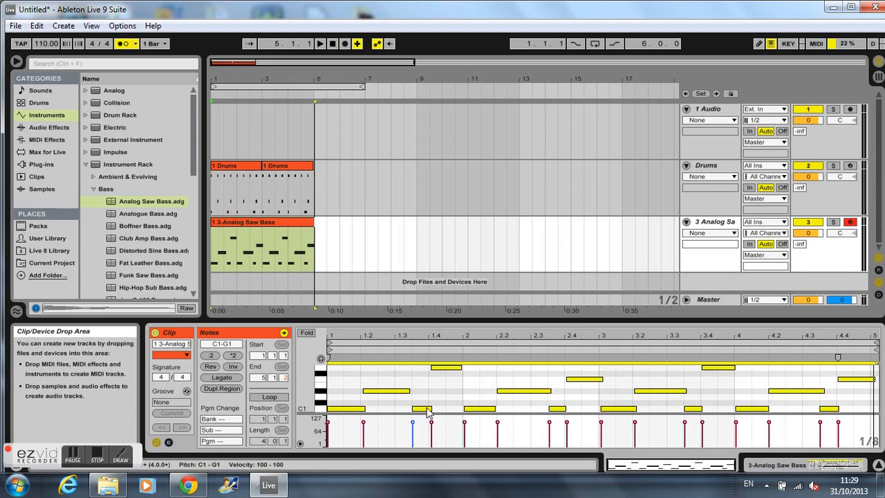
Quantize all bass notes to the current grid at 100% and play the bass with the drums.
{"action": "right_click", "coordinate": [394, 399]}
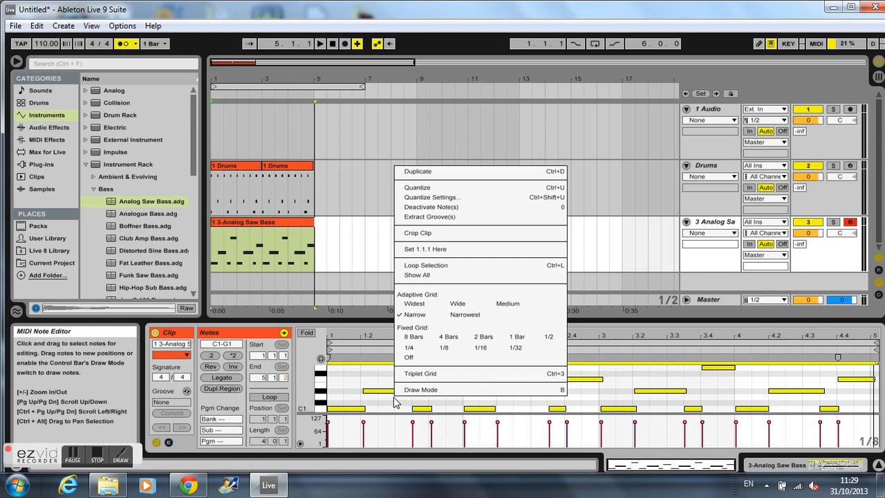
{"action": "left_click", "coordinate": [447, 197]}
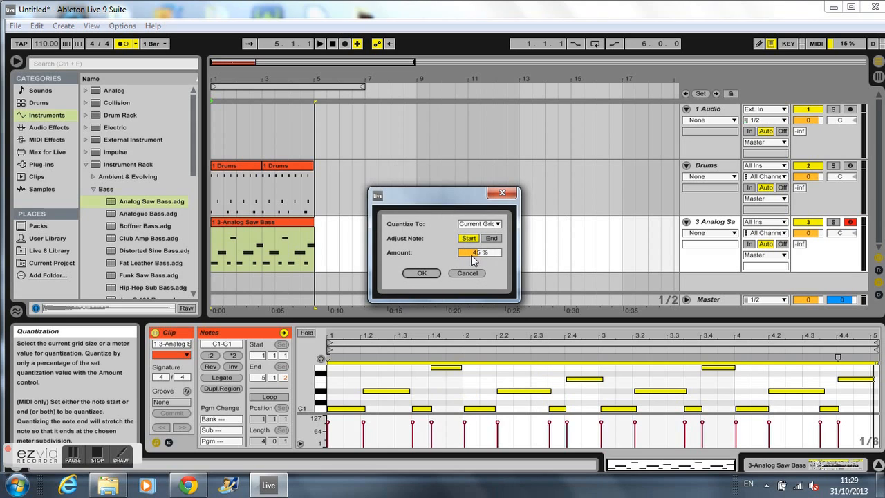
{"action": "left_click", "coordinate": [481, 251]}
{"action": "type", "text": "100"}
{"action": "key", "text": "Return"}
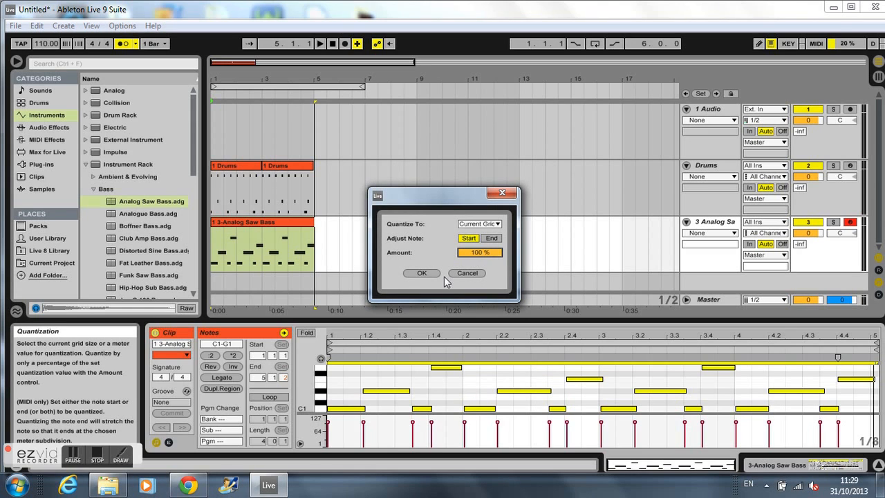
{"action": "left_click", "coordinate": [423, 272]}
{"action": "key", "text": "space"}
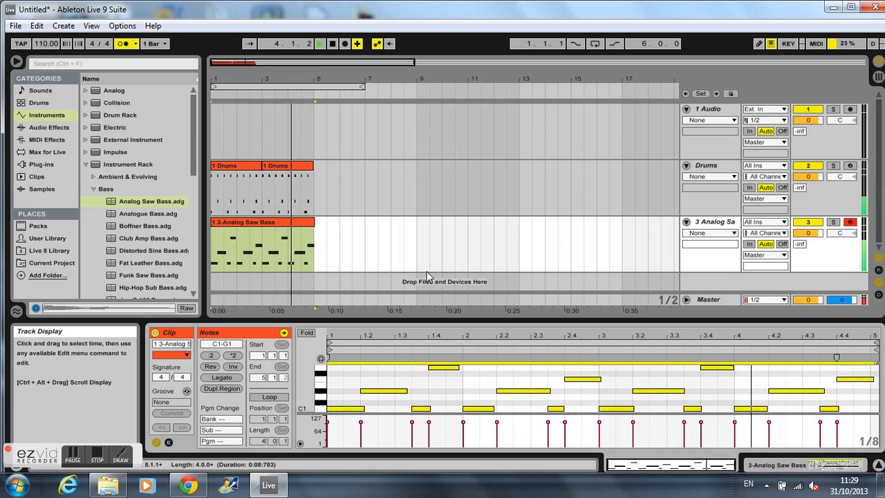
{"action": "key", "text": "space"}
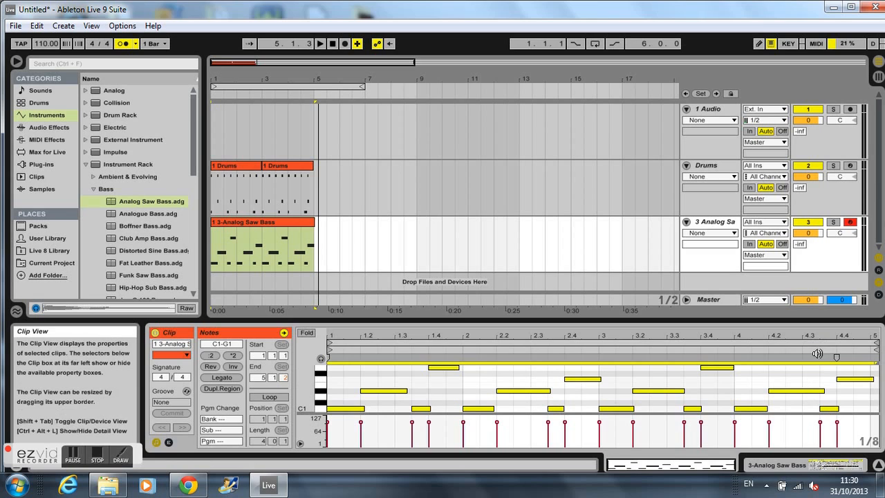
Shorten the D#1 bass note at 4.2 so it ends where the following C1 note starts, and play it back.
{"action": "mouse_move", "coordinate": [814, 333]}
{"action": "left_mouse_down"}
{"action": "mouse_move", "coordinate": [814, 354]}
{"action": "mouse_move", "coordinate": [816, 334]}
{"action": "left_mouse_up"}
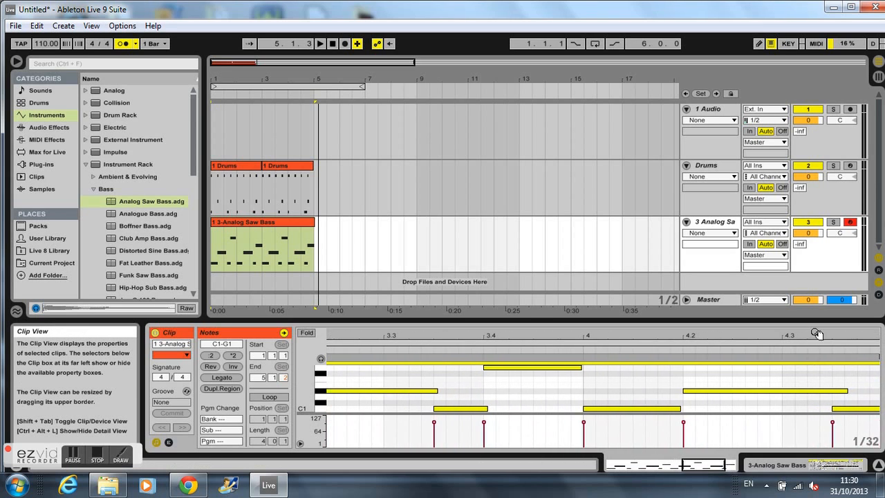
{"action": "left_click_drag", "start_coordinate": [846, 391], "coordinate": [846, 394]}
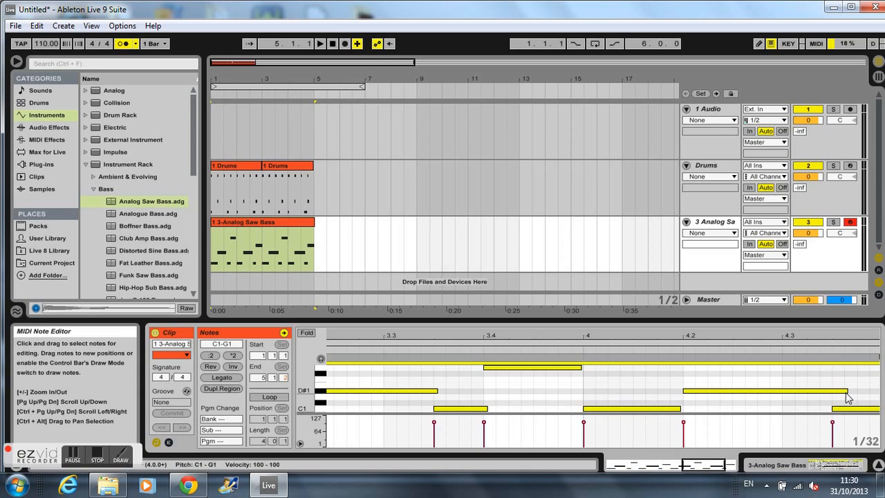
{"action": "left_click", "coordinate": [845, 391]}
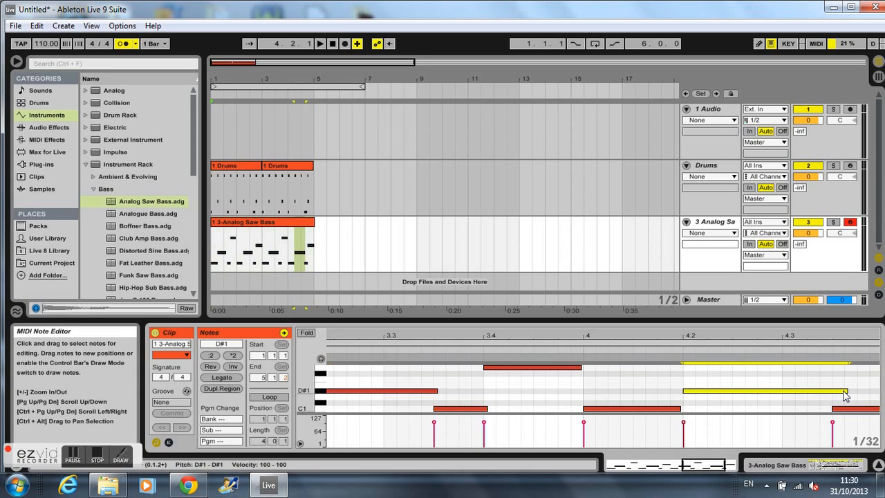
{"action": "left_click_drag", "start_coordinate": [844, 389], "coordinate": [831, 390]}
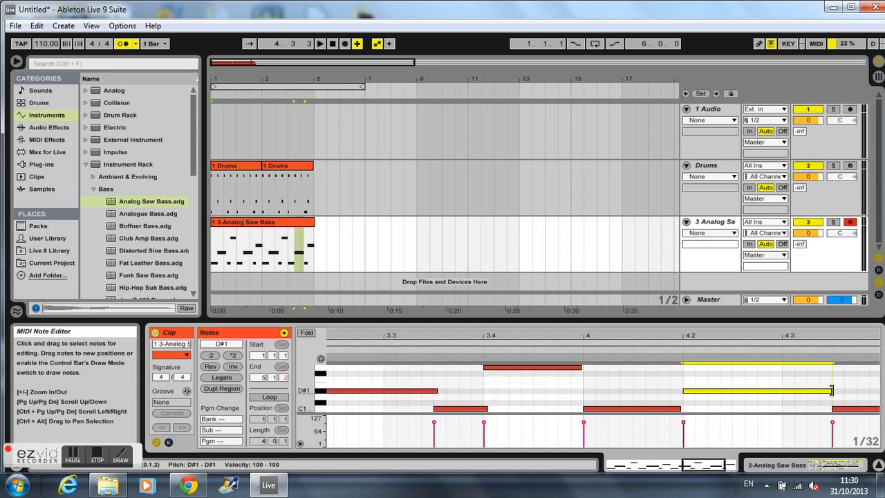
{"action": "key", "text": "space"}
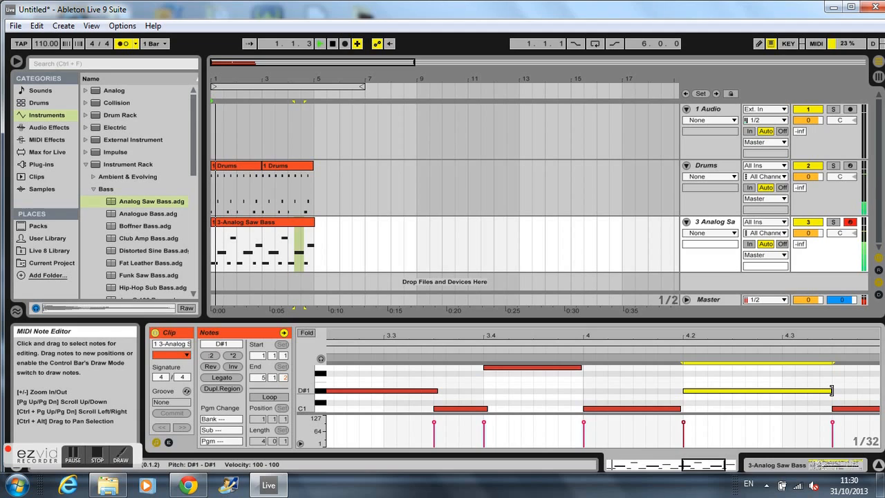